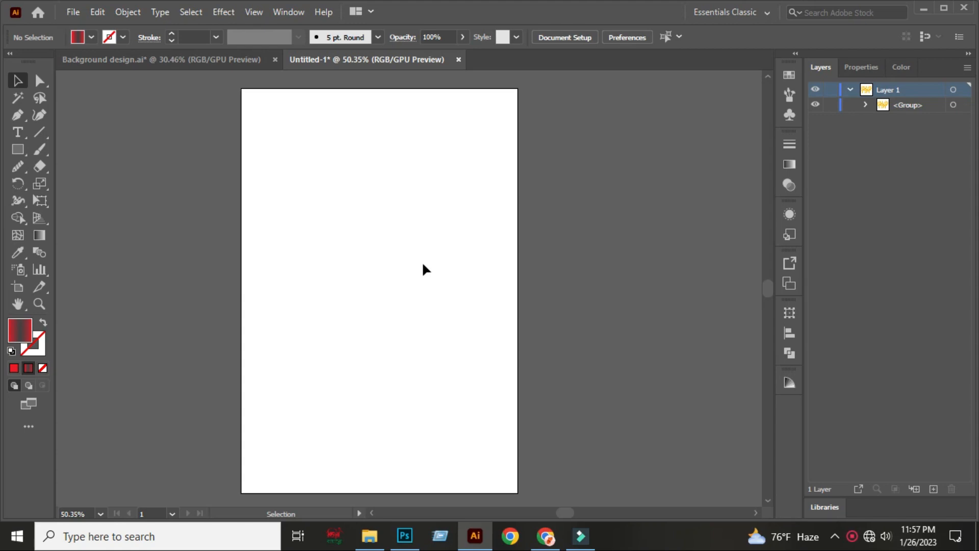
click(73, 11)
click(82, 30)
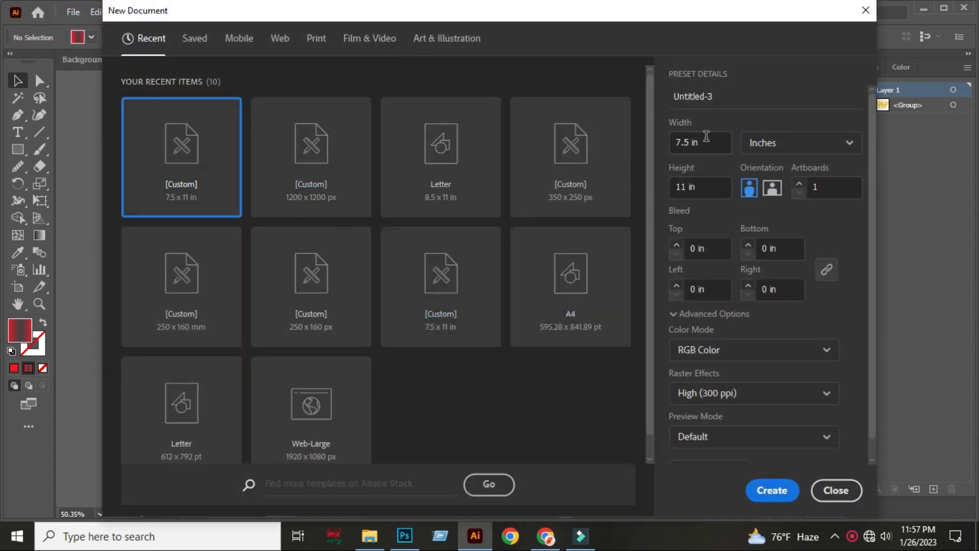
drag(705, 136, 668, 138)
drag(702, 186, 677, 187)
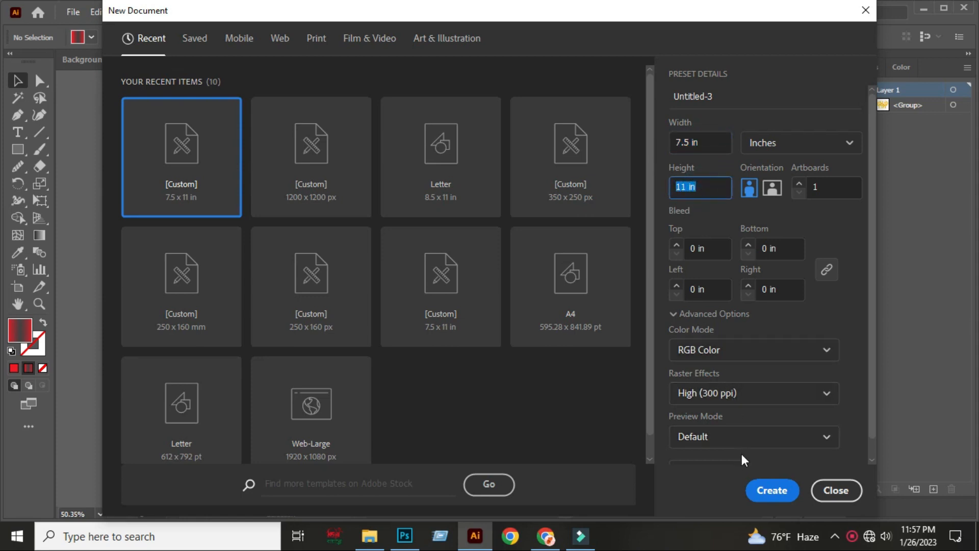
click(831, 491)
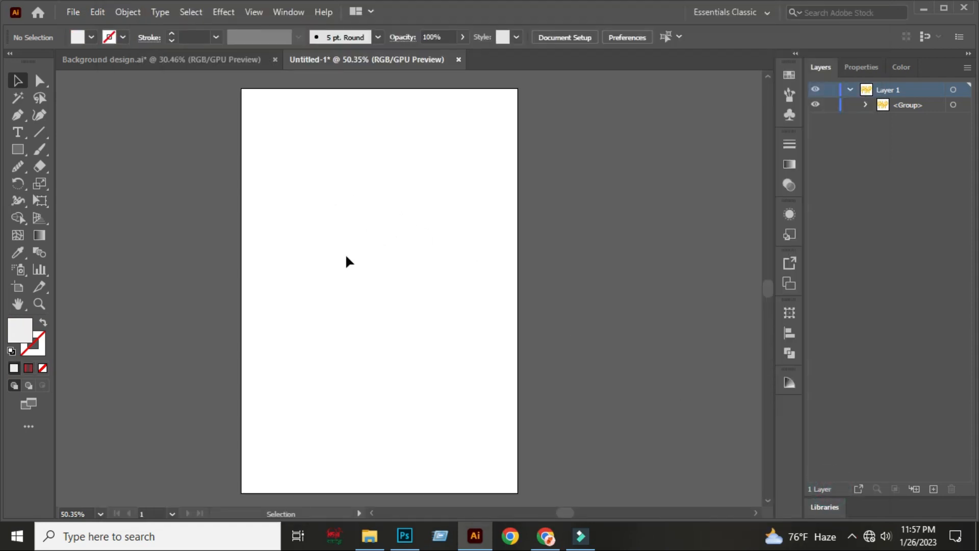
- Create a rectangle 7.5 in wide and 11 in high on the artboard
click(25, 151)
click(321, 216)
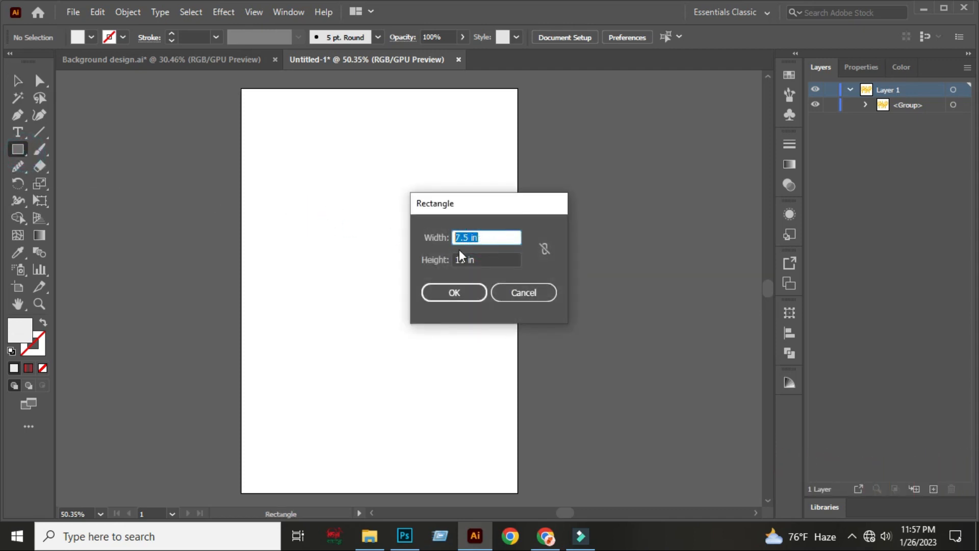
click(481, 258)
click(452, 294)
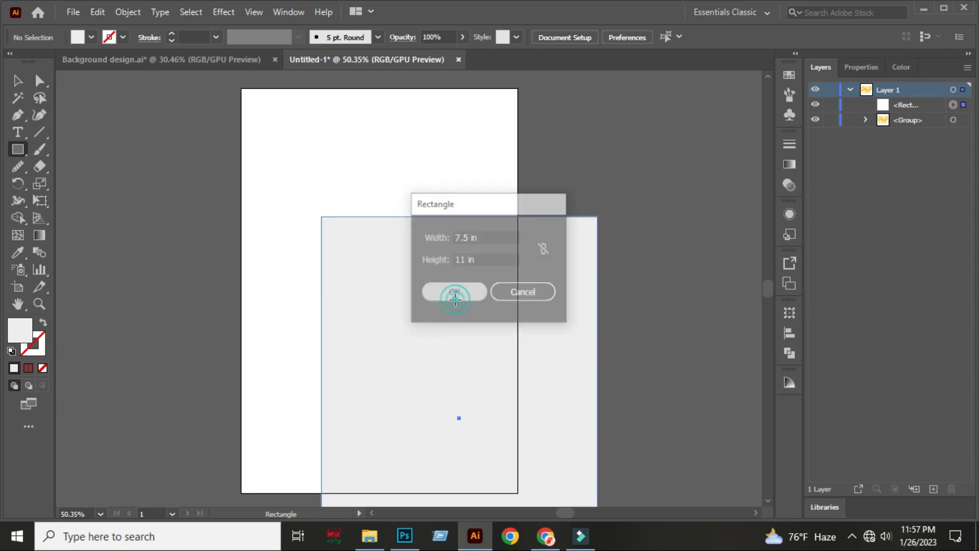
- Align the rectangle to the artboard's horizontal center and top edge so it covers the artboard
click(24, 83)
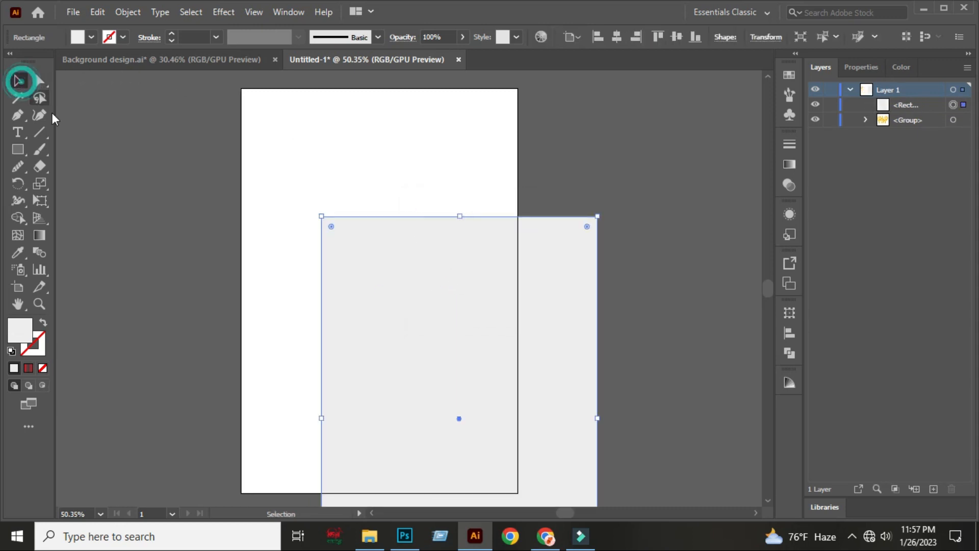
click(610, 43)
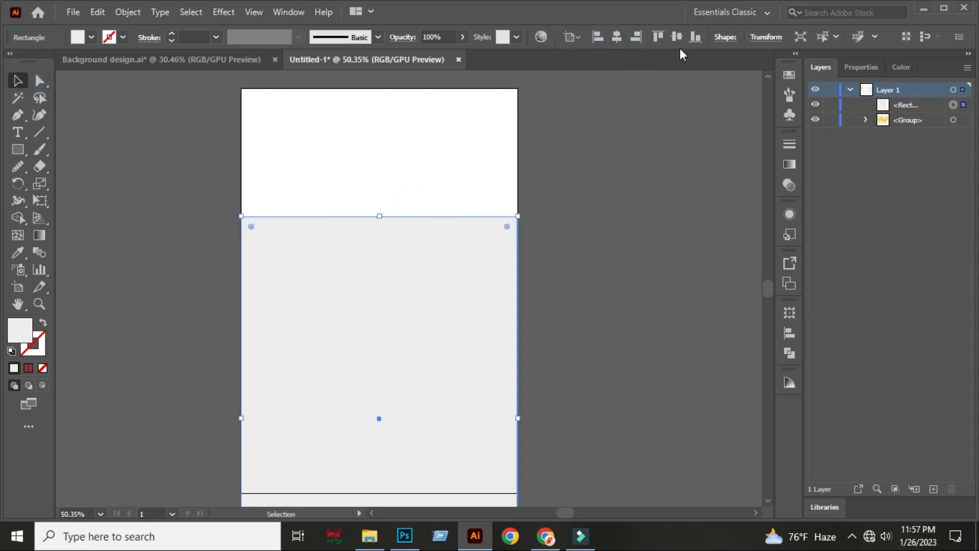
click(658, 38)
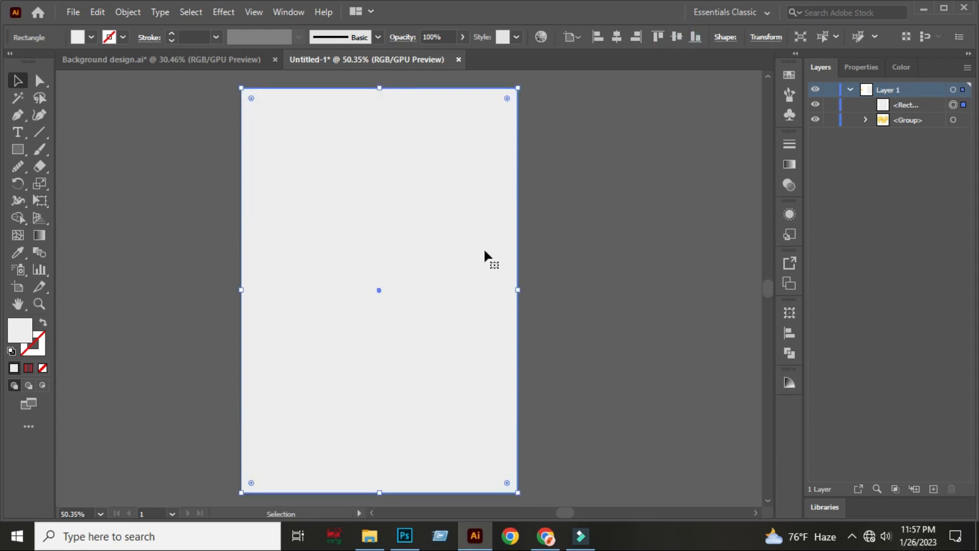
click(596, 224)
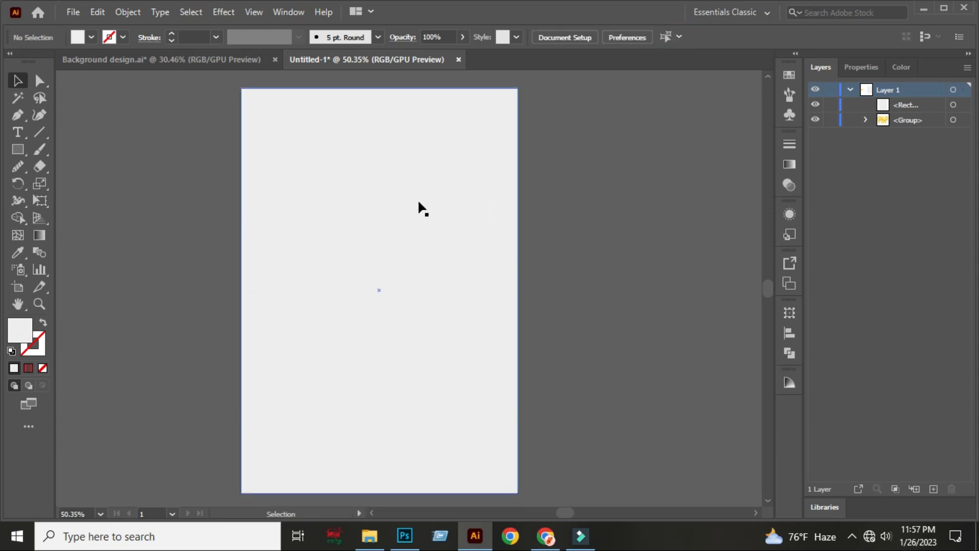
- Apply the red and dark gray gradient to the rectangle and delete its dark middle color stop
click(418, 203)
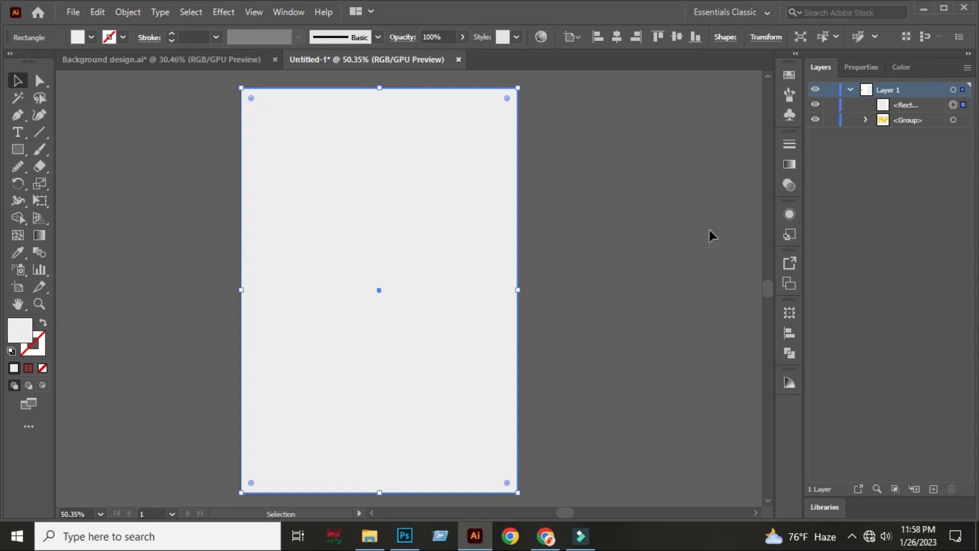
click(789, 164)
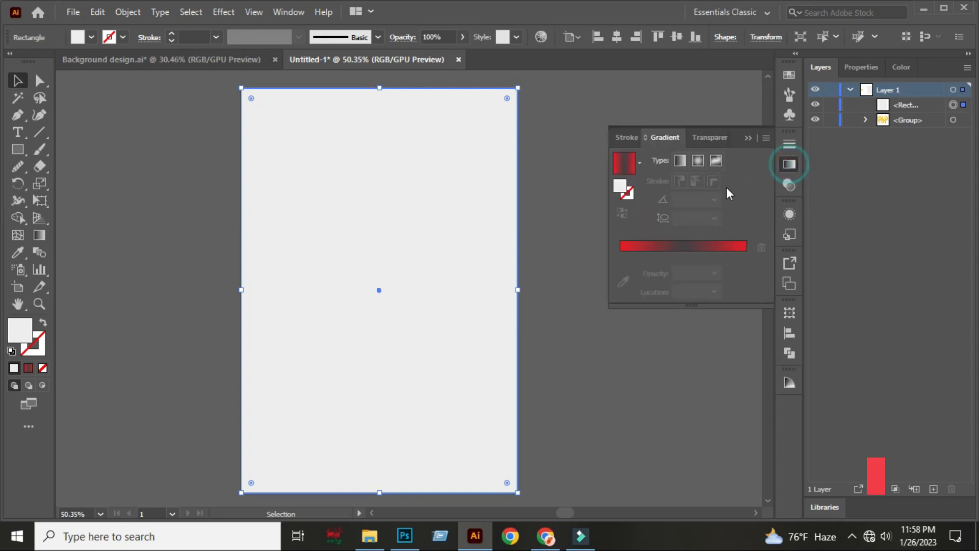
click(637, 244)
double_click(620, 273)
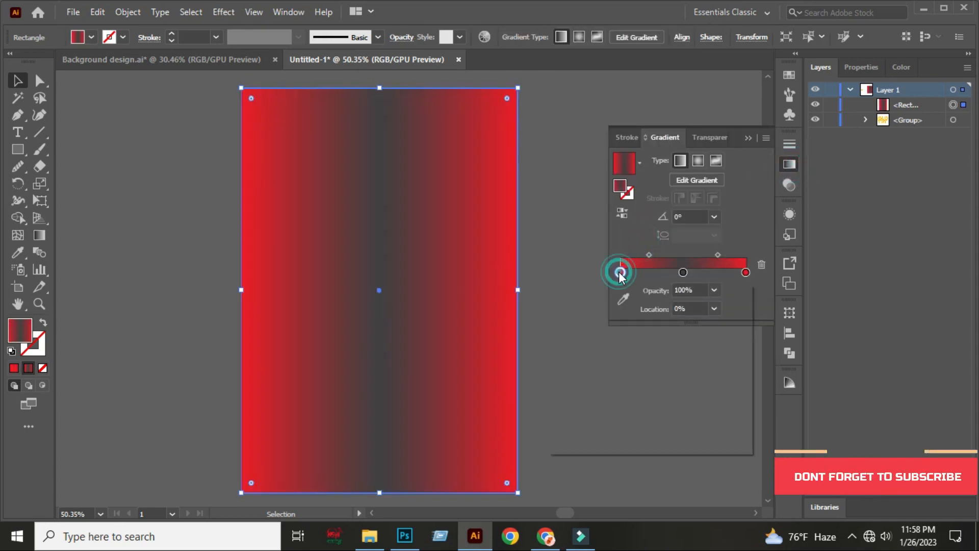
click(620, 272)
click(684, 270)
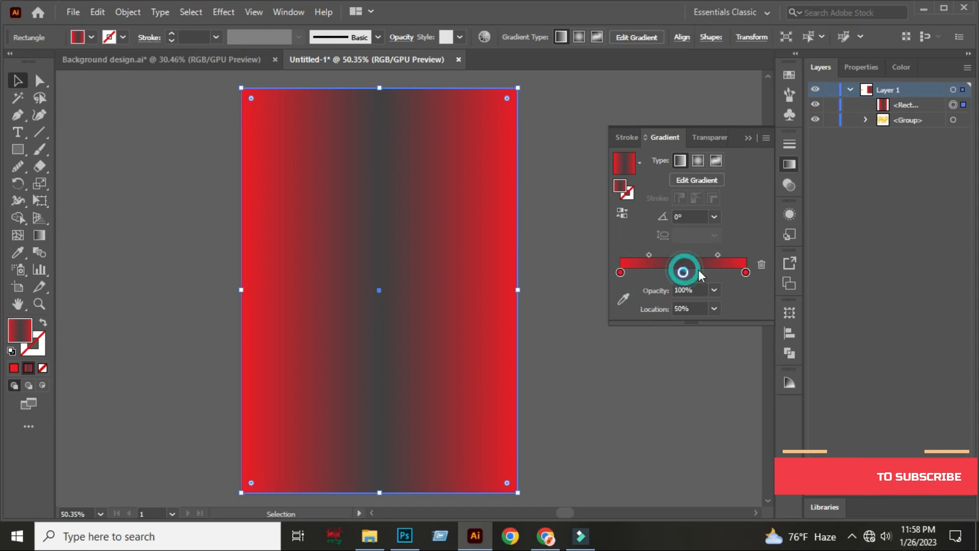
click(760, 264)
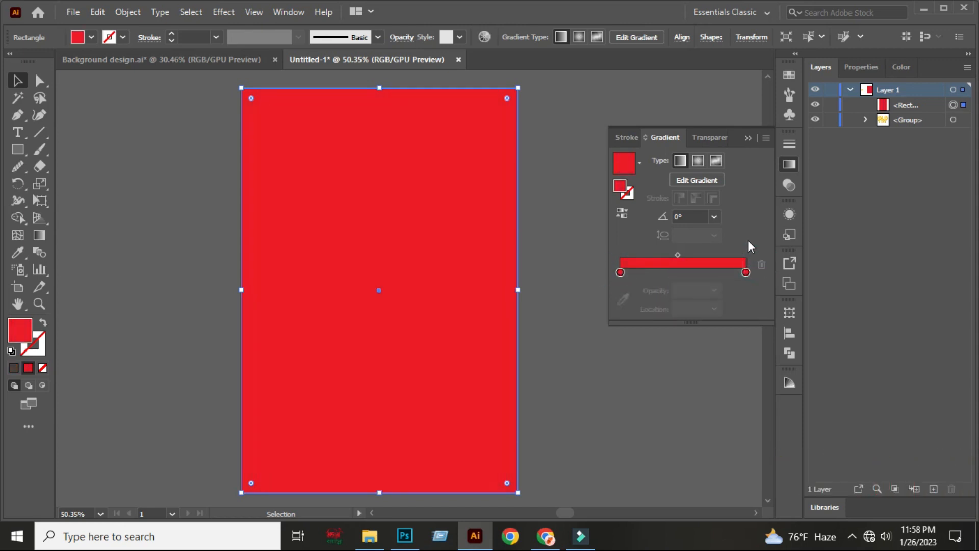
- Set the gradient's end color stop to the orange swatch
double_click(746, 272)
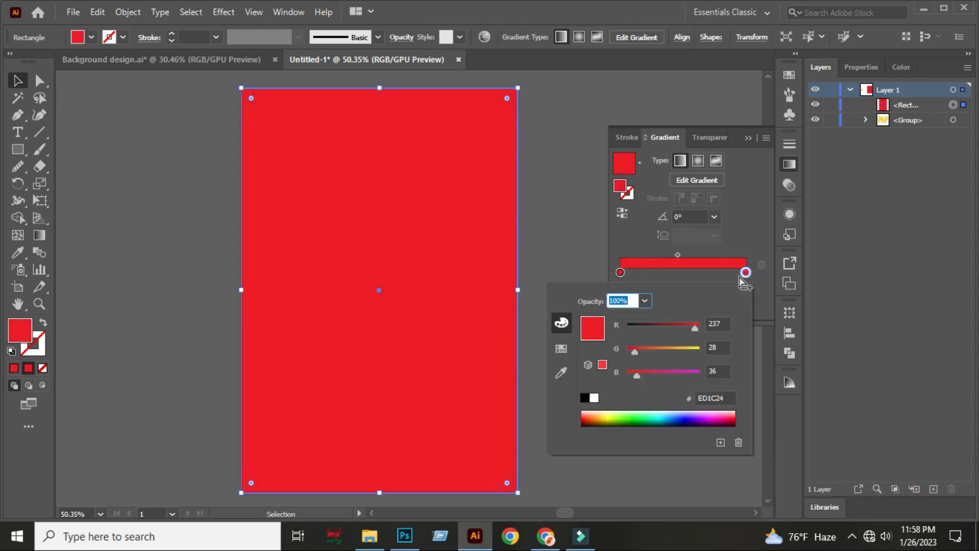
click(561, 349)
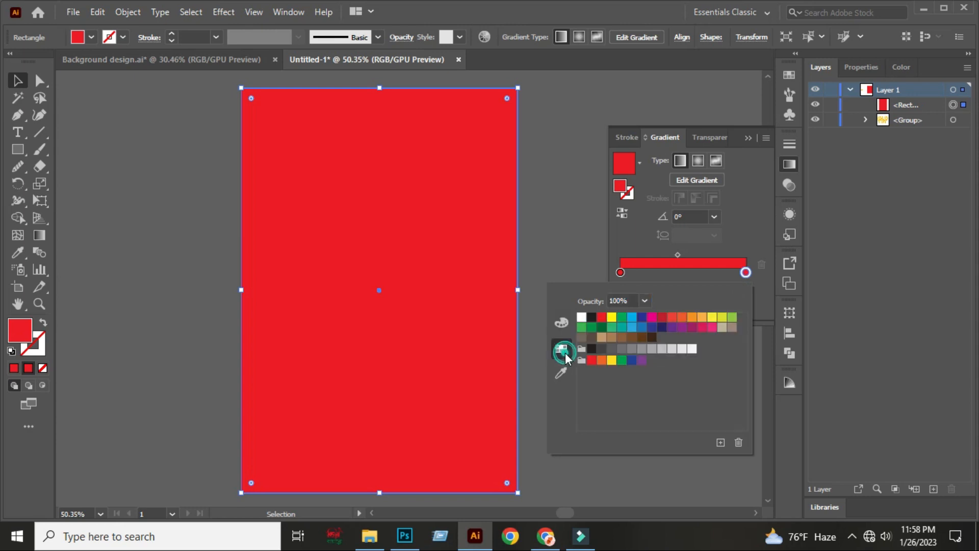
click(683, 317)
click(691, 317)
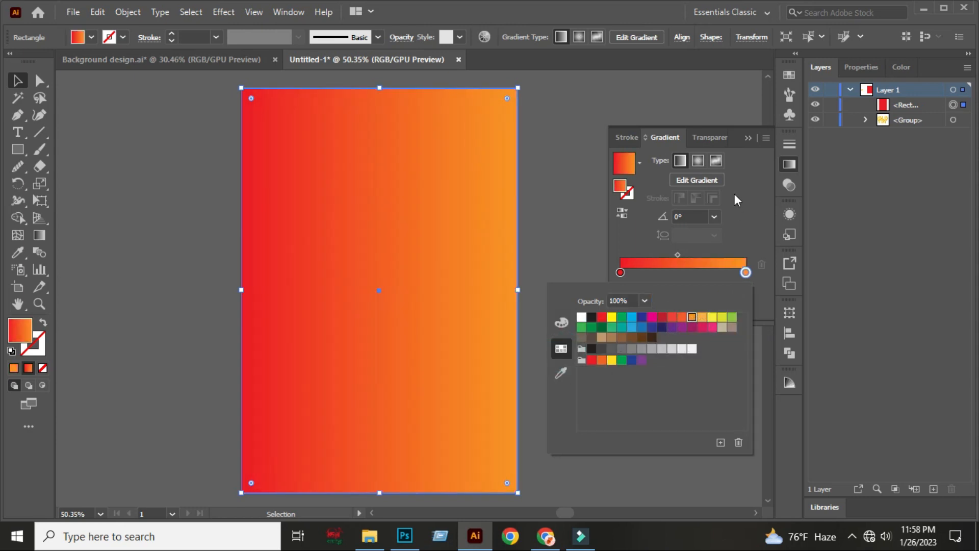
- Make the rectangle's gradient radial and reverse it so orange is at the center and red at the edges
click(696, 162)
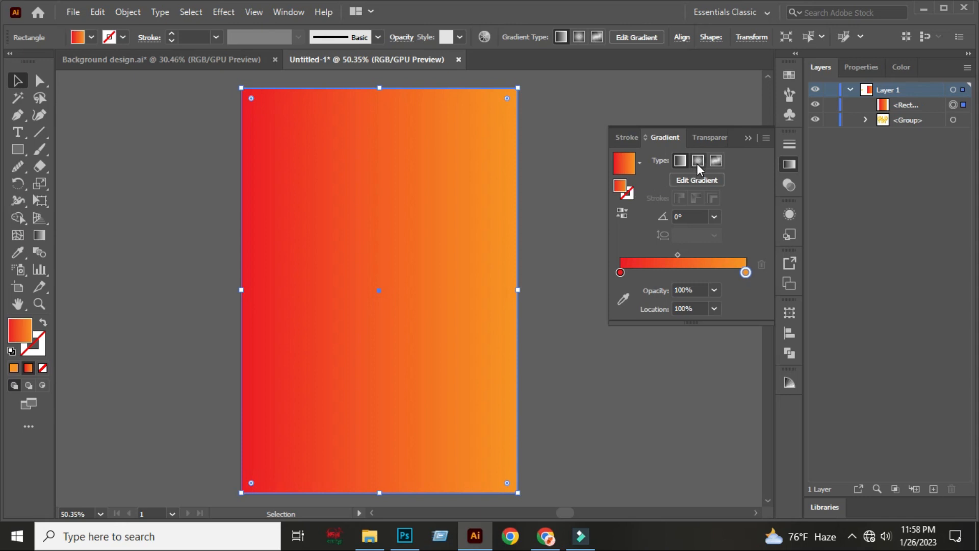
click(698, 161)
click(622, 214)
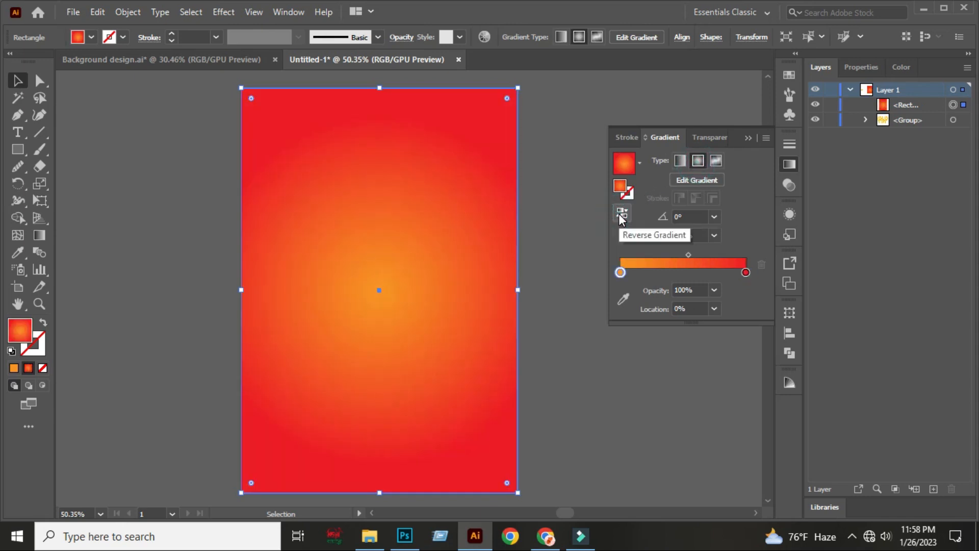
click(748, 138)
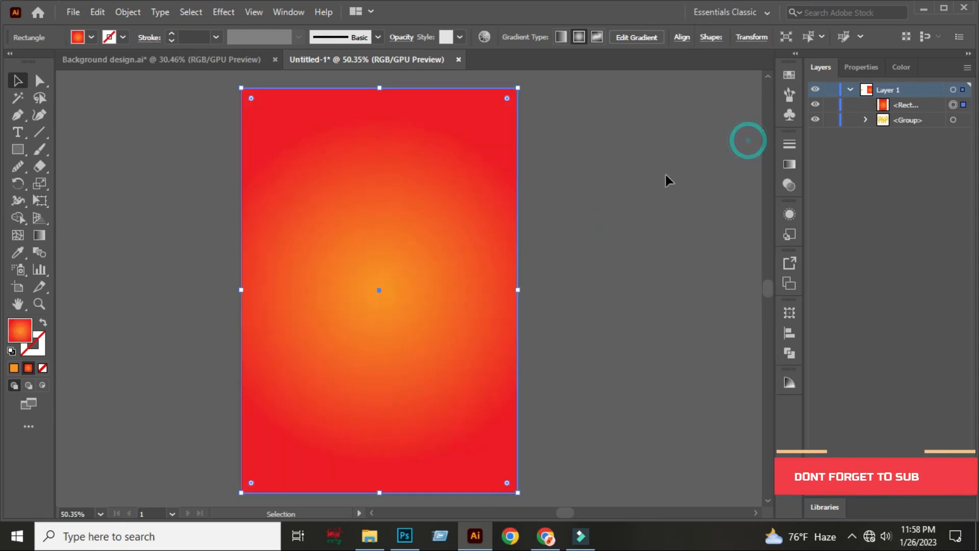
click(597, 220)
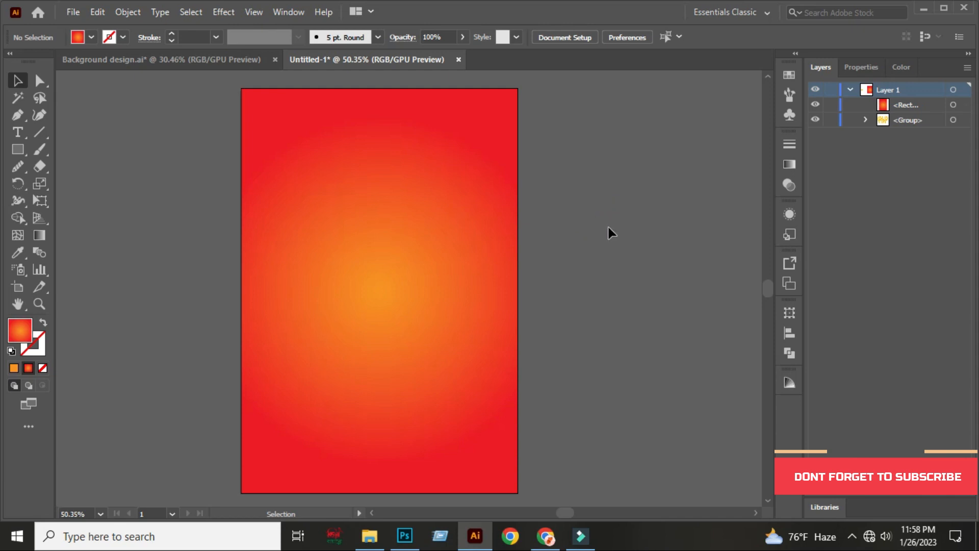
- Add the text "chips" near the upper part of the artboard and fill it with white
click(18, 132)
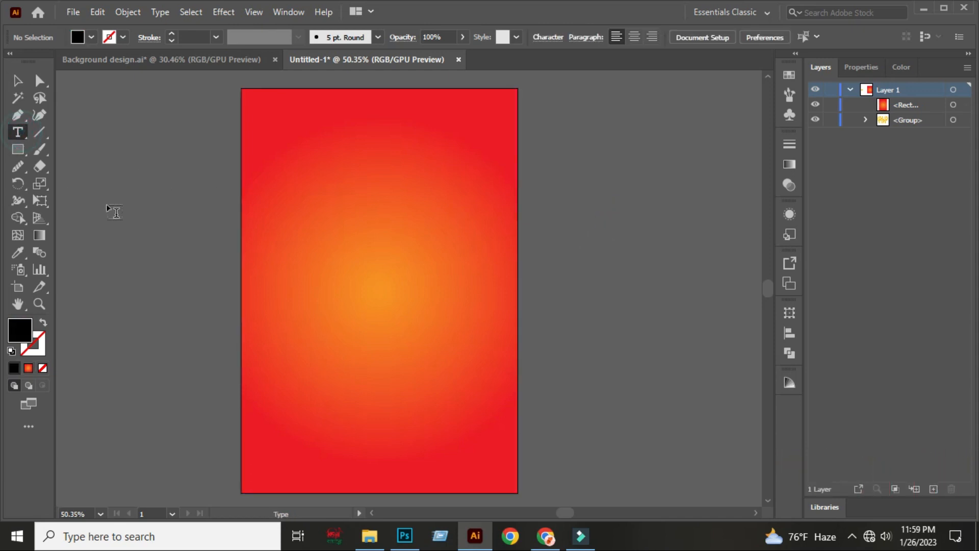
click(107, 204)
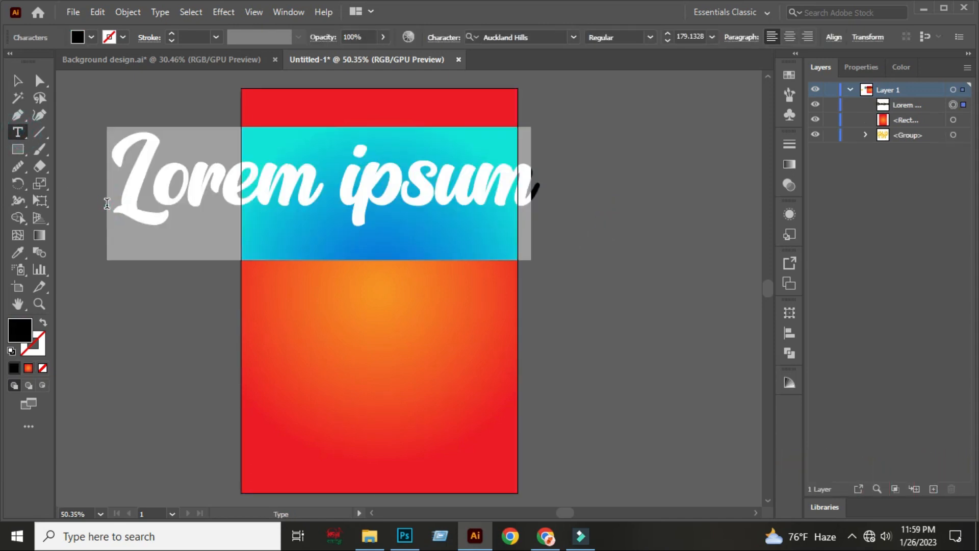
text(chip)
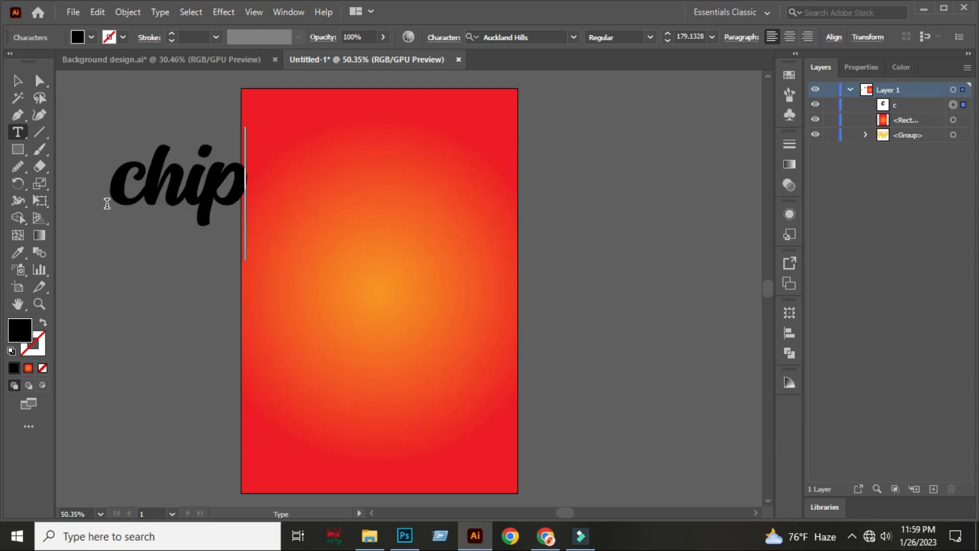
text(s)
click(16, 80)
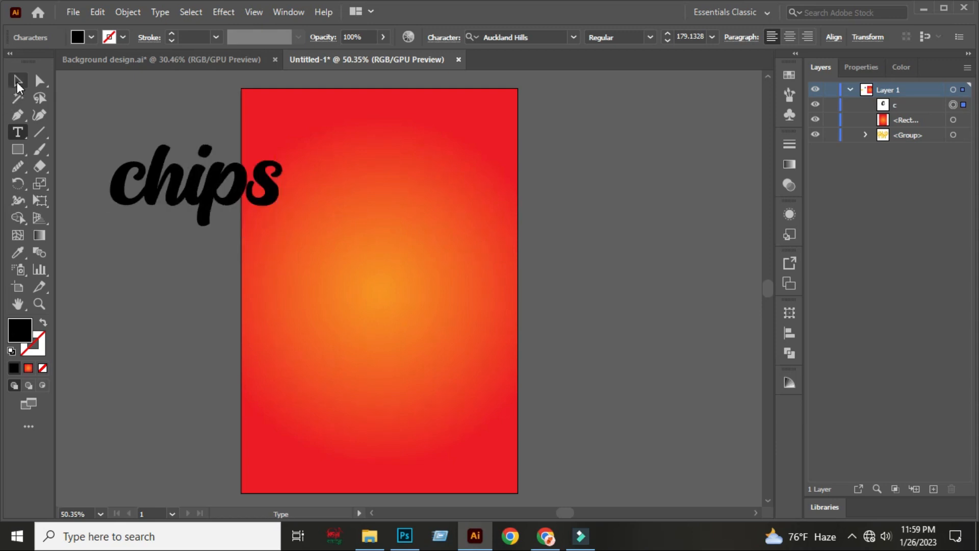
click(78, 38)
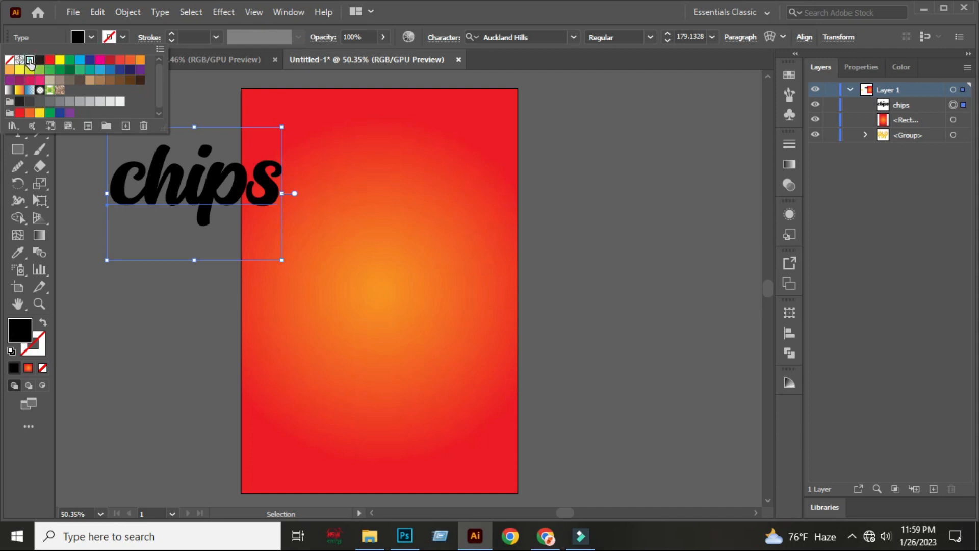
click(29, 59)
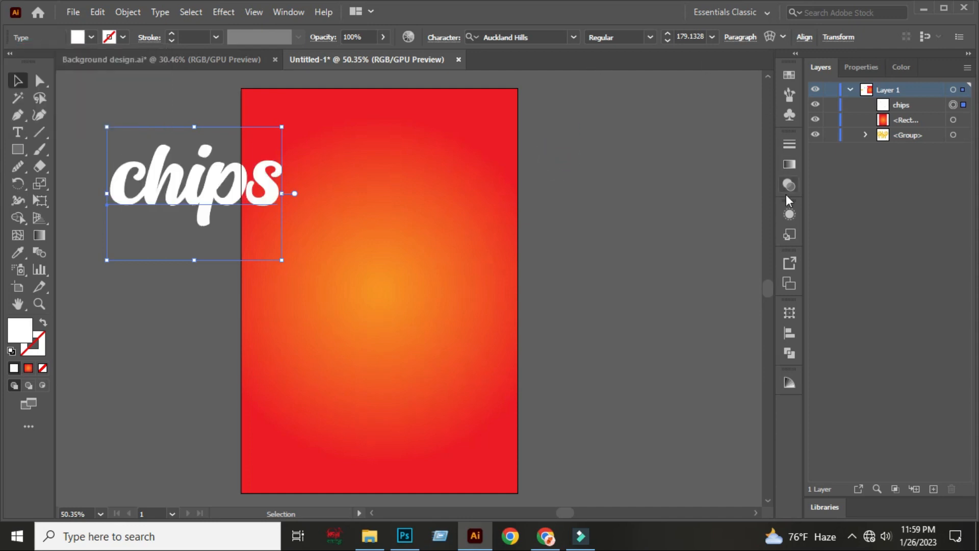
- Center the "chips" text horizontally on the artboard and nudge it slightly down
click(789, 331)
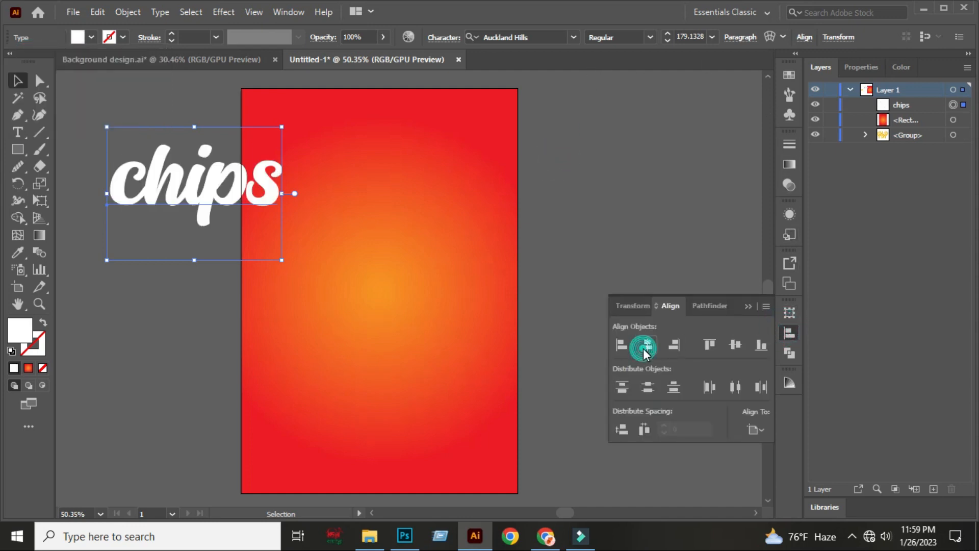
click(646, 348)
click(745, 306)
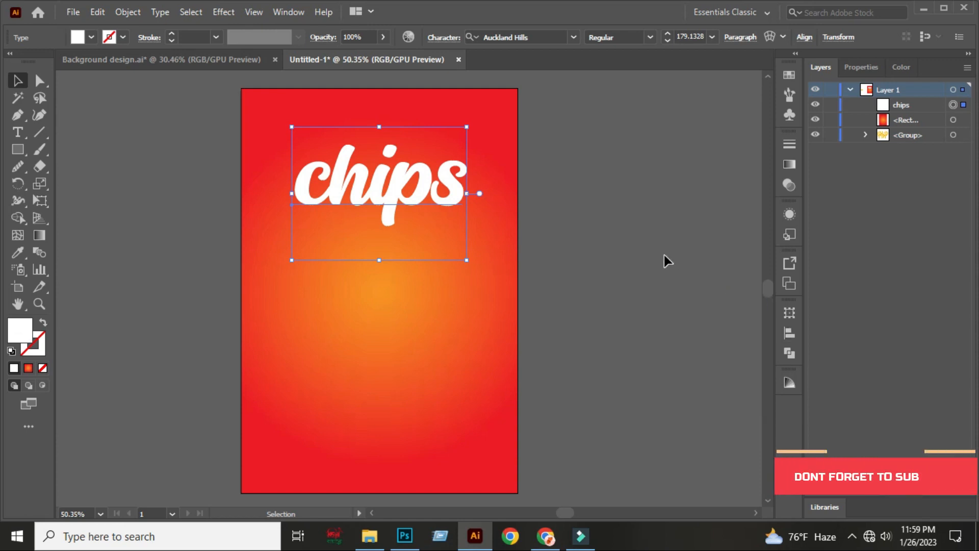
key(Down)
key(Down)
key(Down)
key(Down)
key(Down)
key(Down)
key(Down)
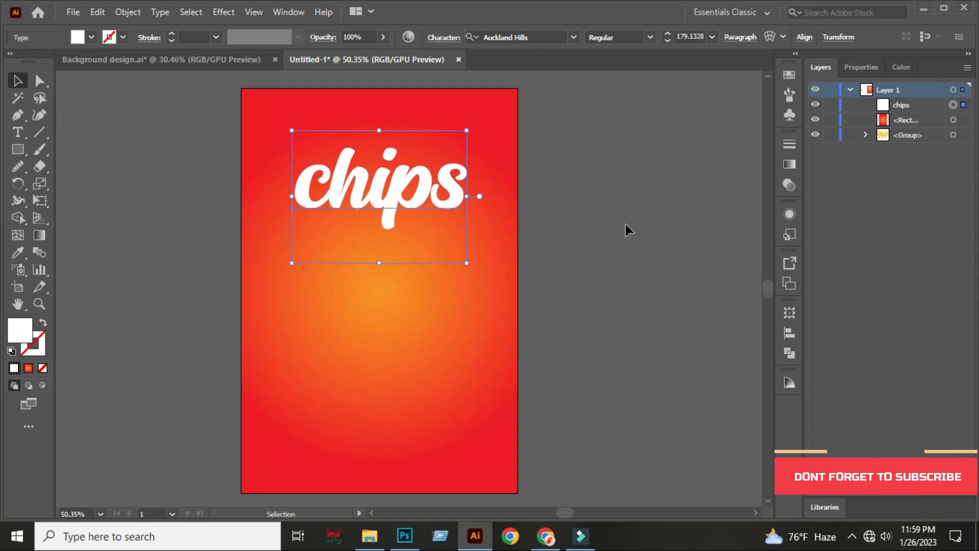
click(636, 231)
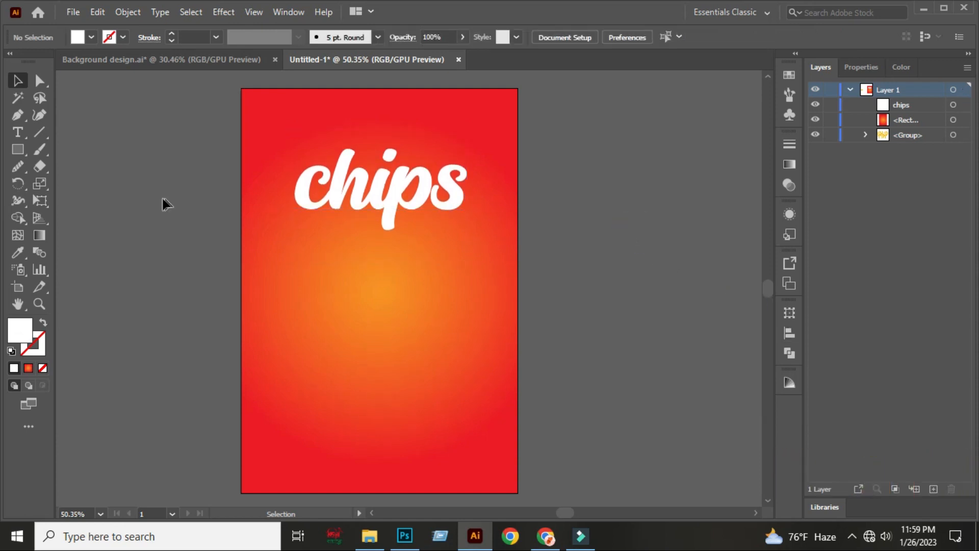
- With the Pen tool, draw the first S-shaped edge of a ribbon on the empty canvas beside the artboard, ending in a corner point
click(21, 114)
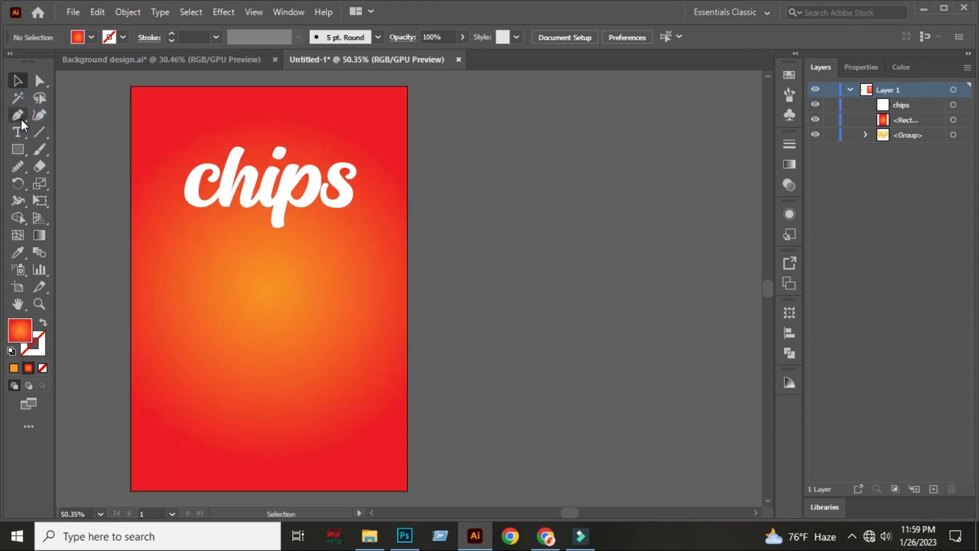
click(20, 116)
drag(613, 246, 469, 244)
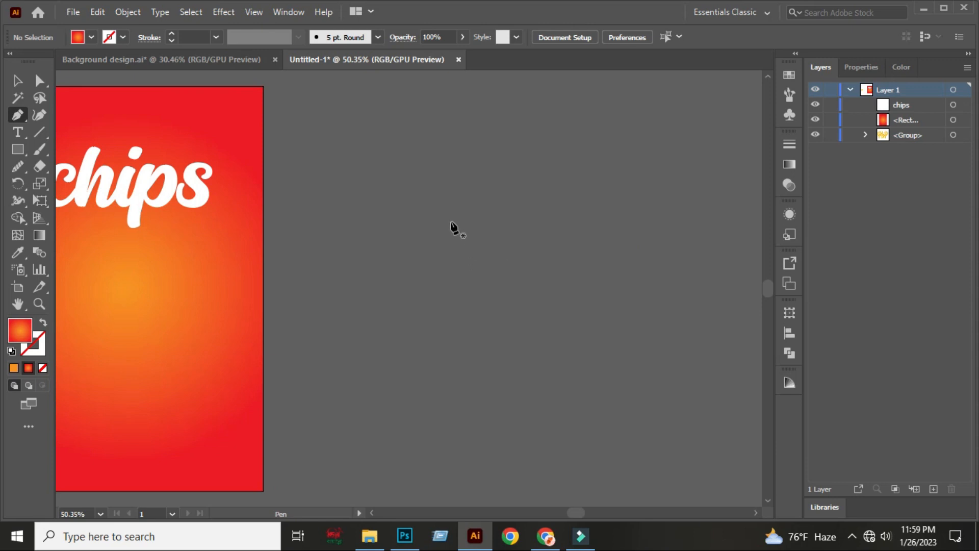
click(528, 186)
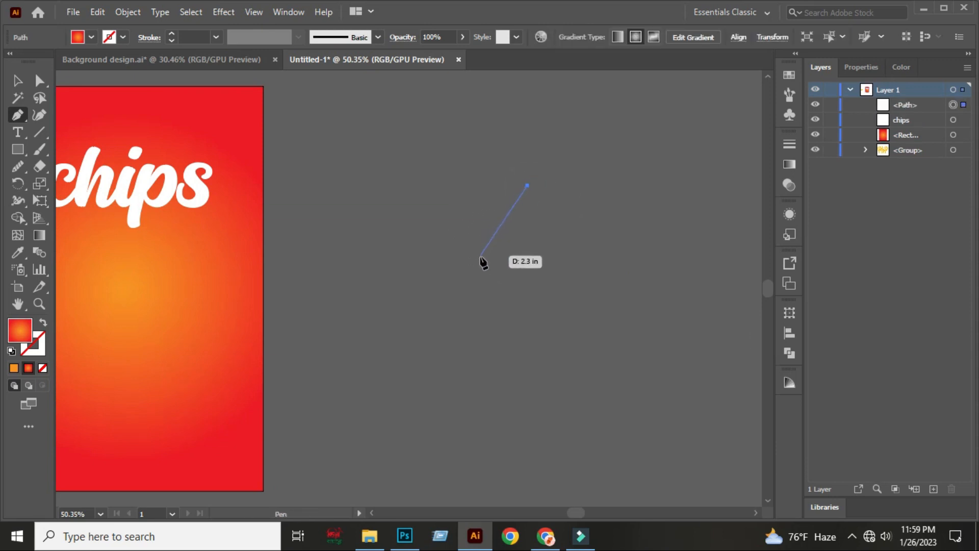
click(479, 284)
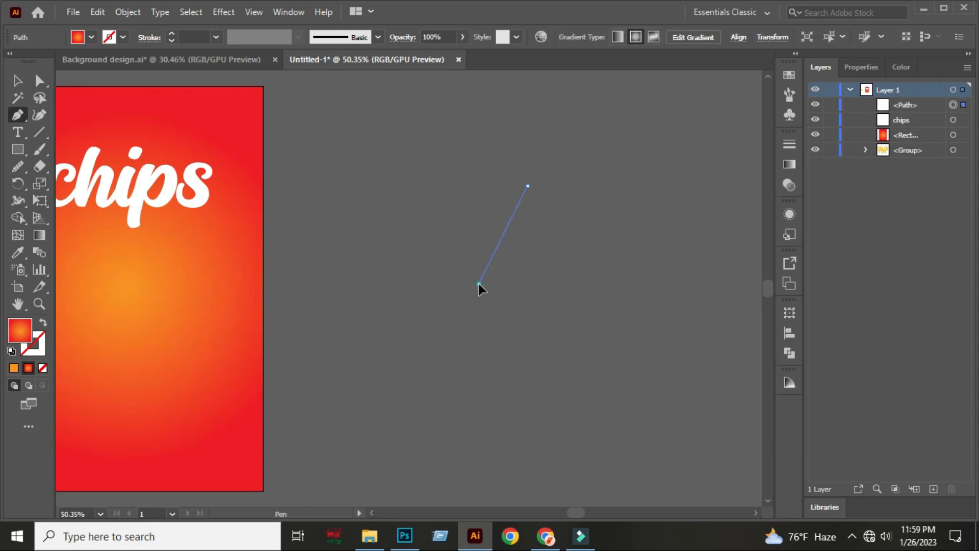
drag(488, 341, 488, 341)
key(ctrl+z)
drag(453, 278, 443, 371)
click(452, 279)
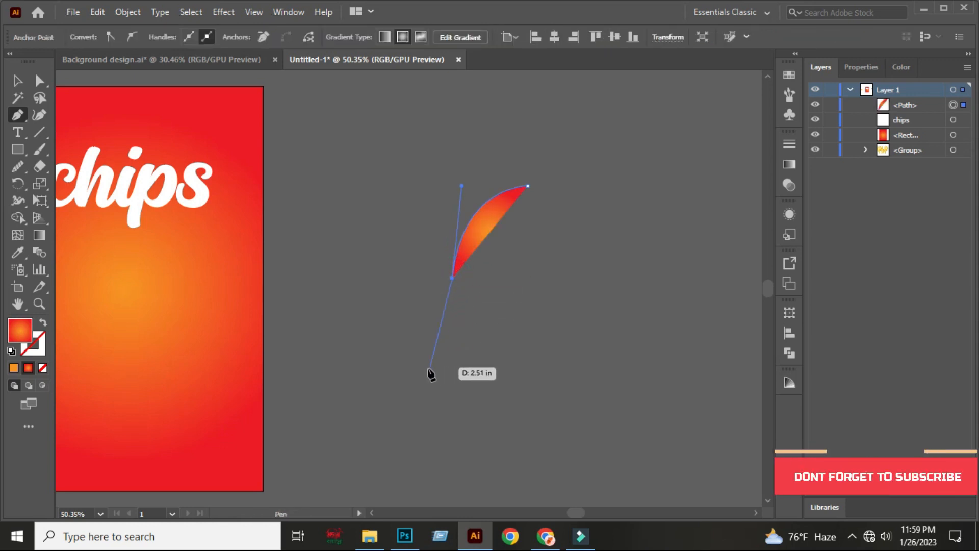
drag(398, 375, 194, 379)
key(ctrl+z)
click(331, 390)
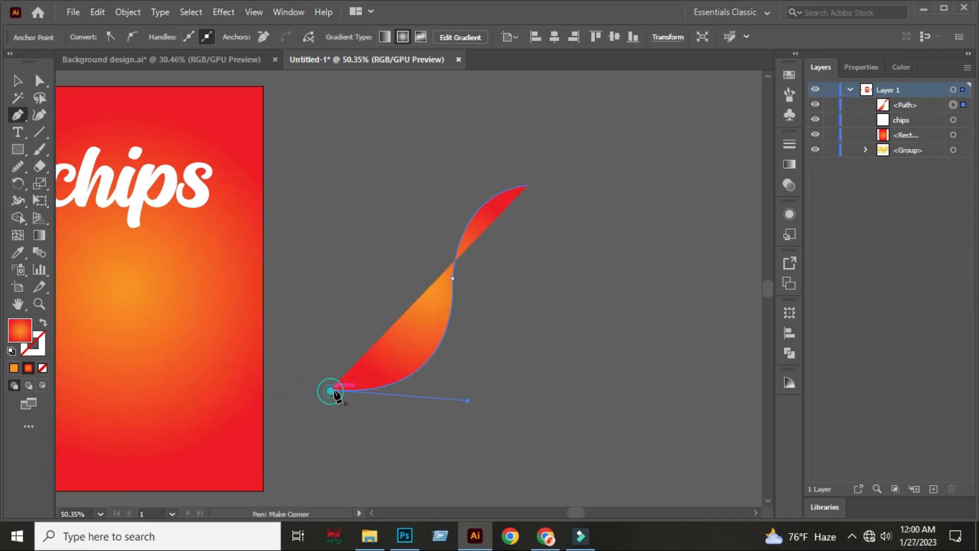
- Draw the ribbon's second curved edge back to its starting tip, close the path and deselect it
click(419, 283)
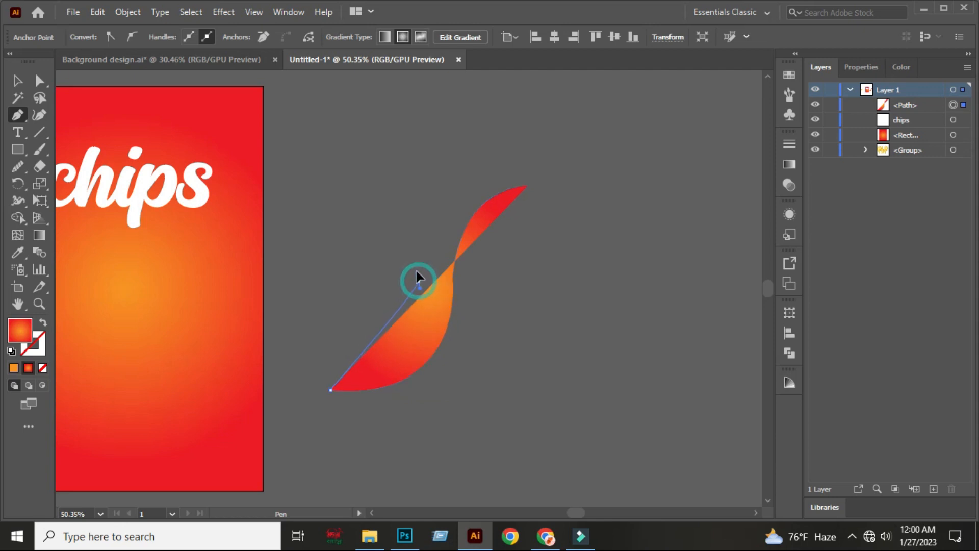
drag(409, 235, 422, 199)
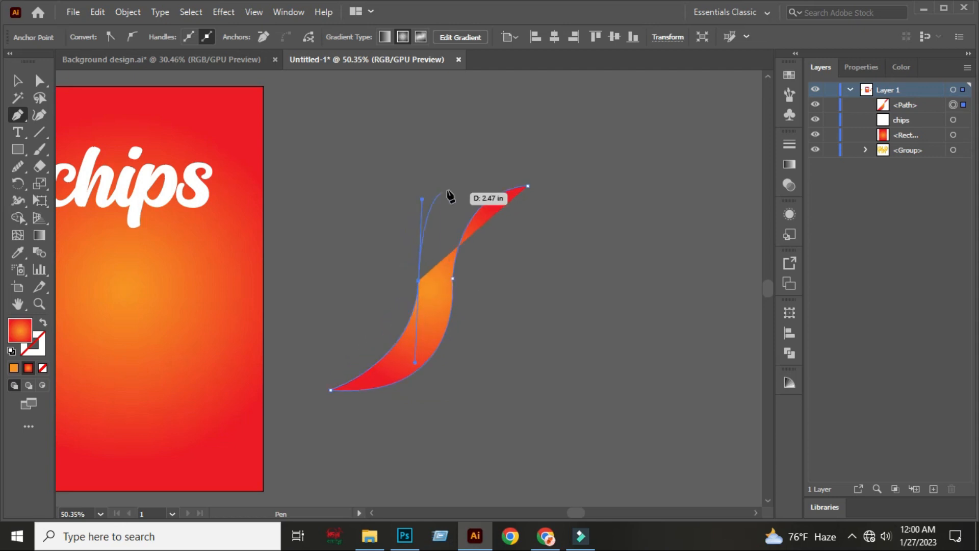
drag(528, 186, 561, 204)
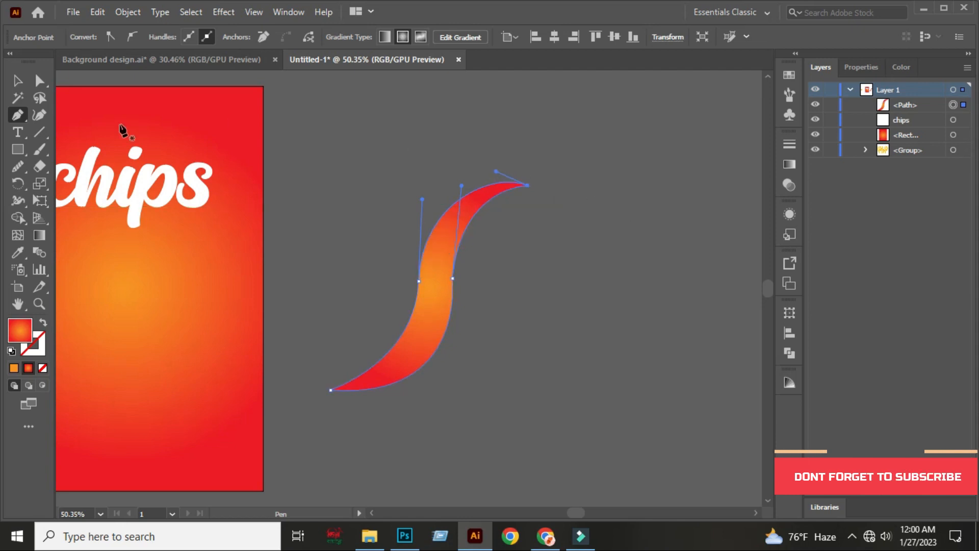
click(18, 80)
click(569, 277)
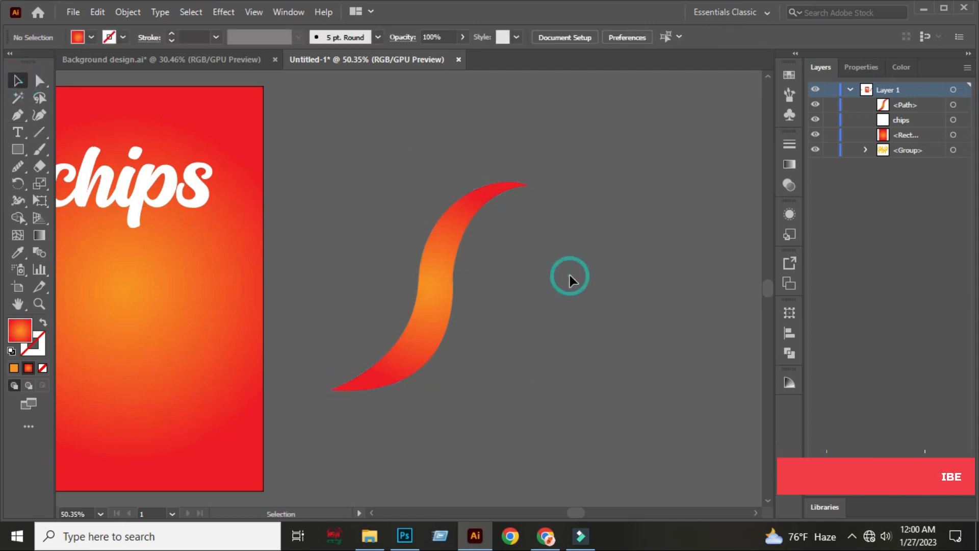
- Smooth the kink at the middle of the ribbon's right edge with the Smooth tool
key(ctrl+equal)
key(ctrl+equal)
click(426, 275)
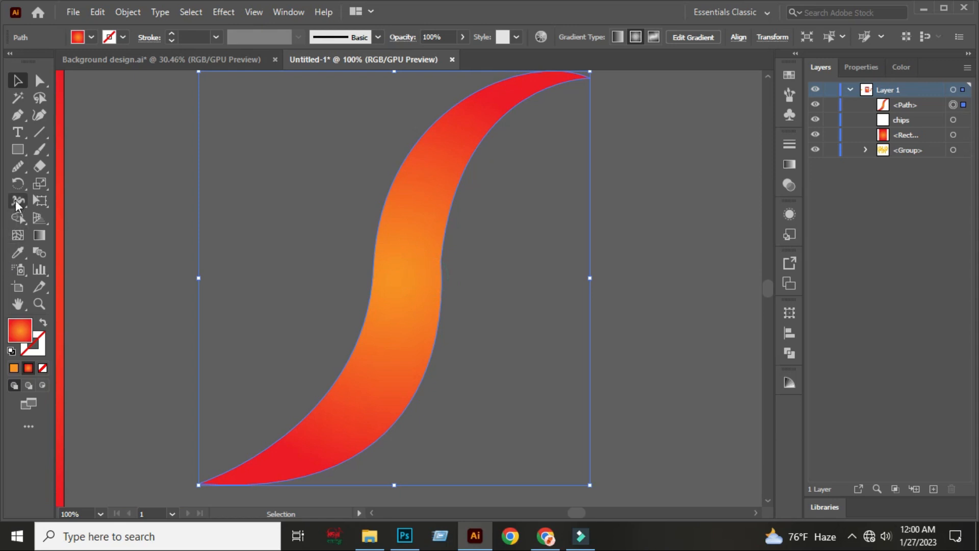
click(18, 168)
scroll(490, 234, up, 3)
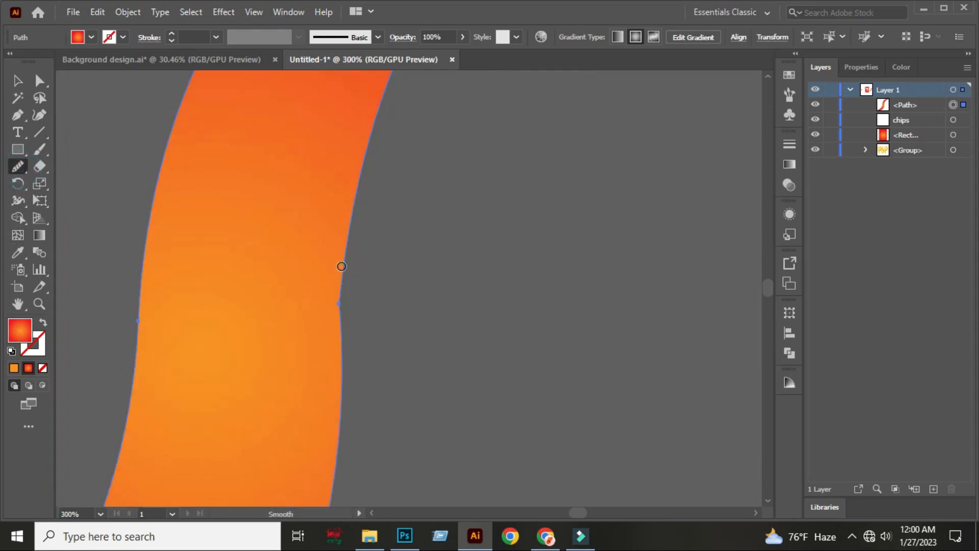
drag(342, 266, 342, 310)
key(ctrl+minus)
key(ctrl+minus)
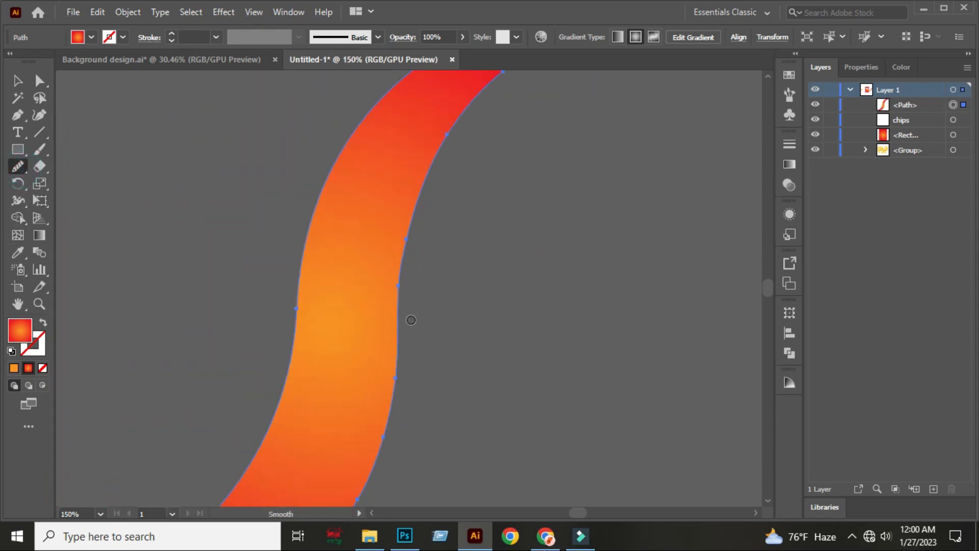
- Smooth the bend on the ribbon's left edge, refine its right edge again and deselect the shape
drag(288, 317, 289, 330)
drag(410, 236, 402, 388)
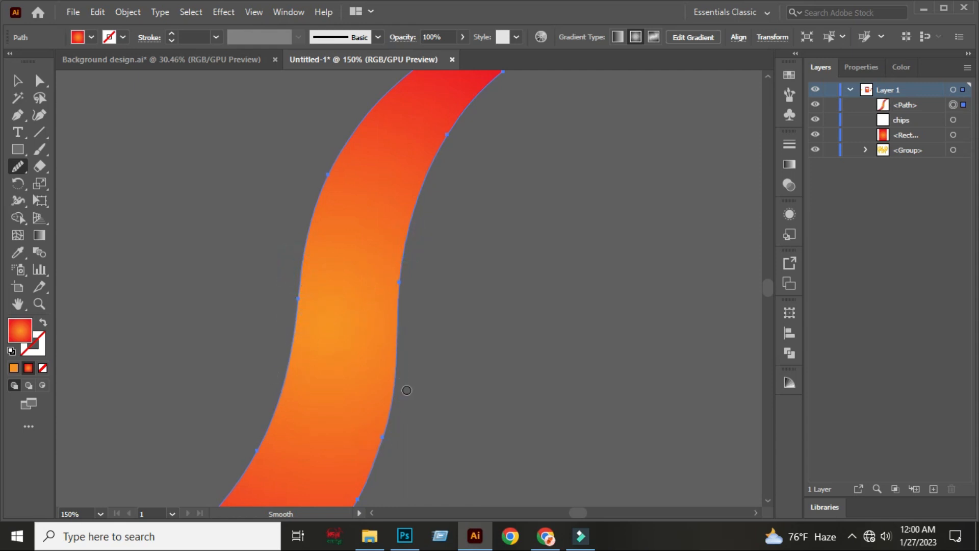
key(ctrl+0)
key(ctrl+1)
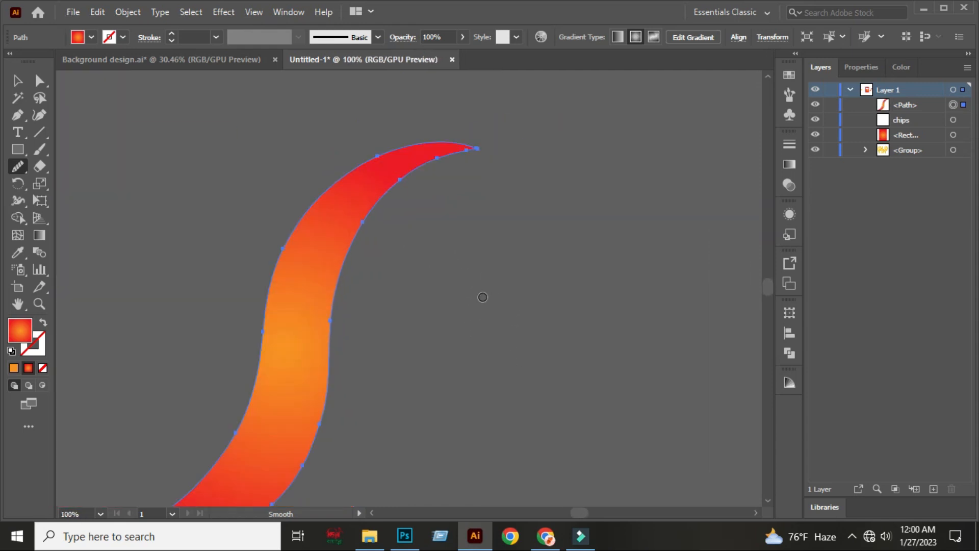
click(18, 81)
click(561, 269)
- Fill the S-shaped ribbon with white
scroll(561, 269, down, 2)
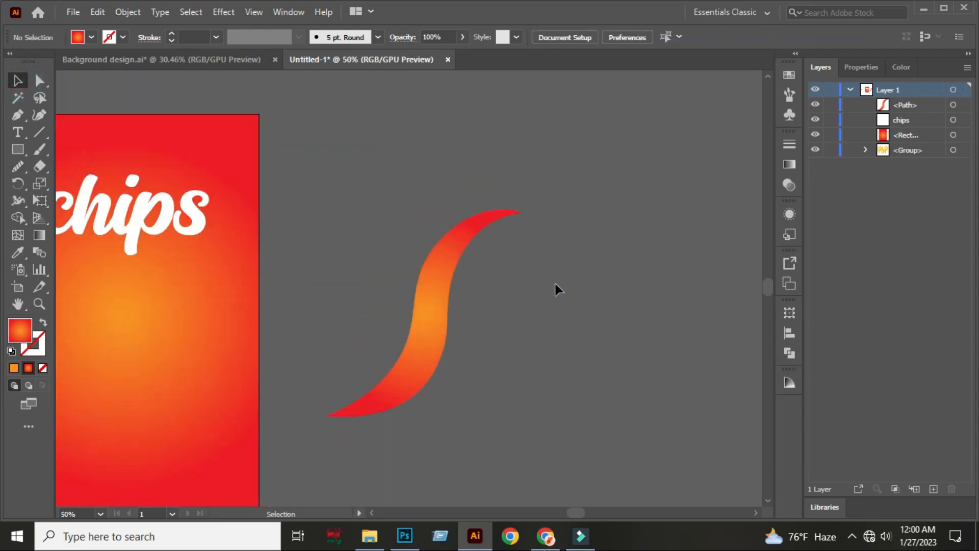
click(427, 288)
click(91, 36)
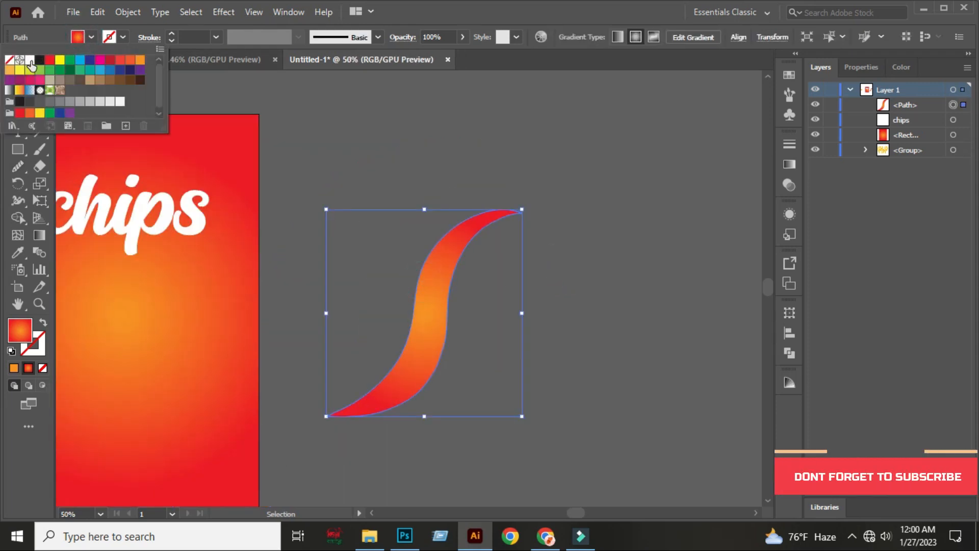
click(30, 62)
click(439, 152)
scroll(529, 178, down, 2)
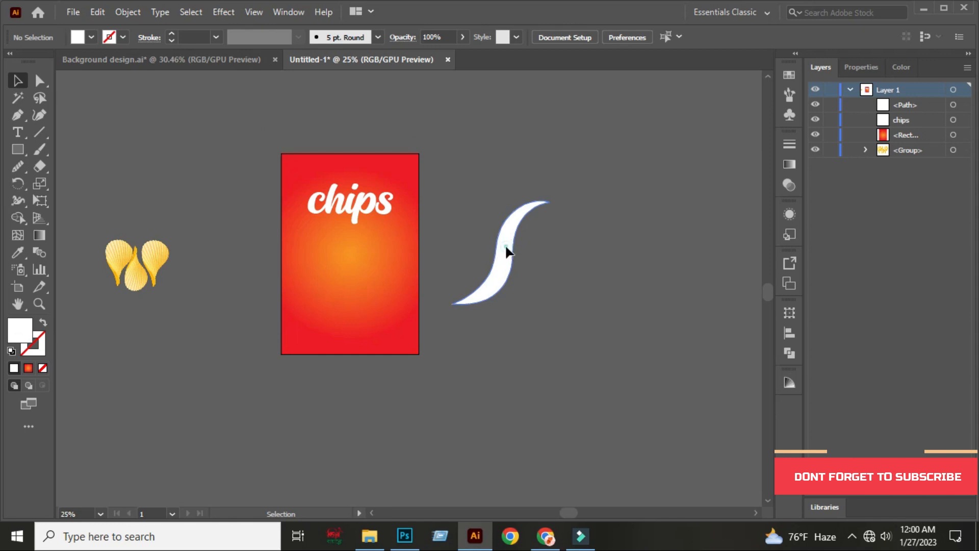
drag(506, 251, 357, 267)
scroll(367, 244, up, 2)
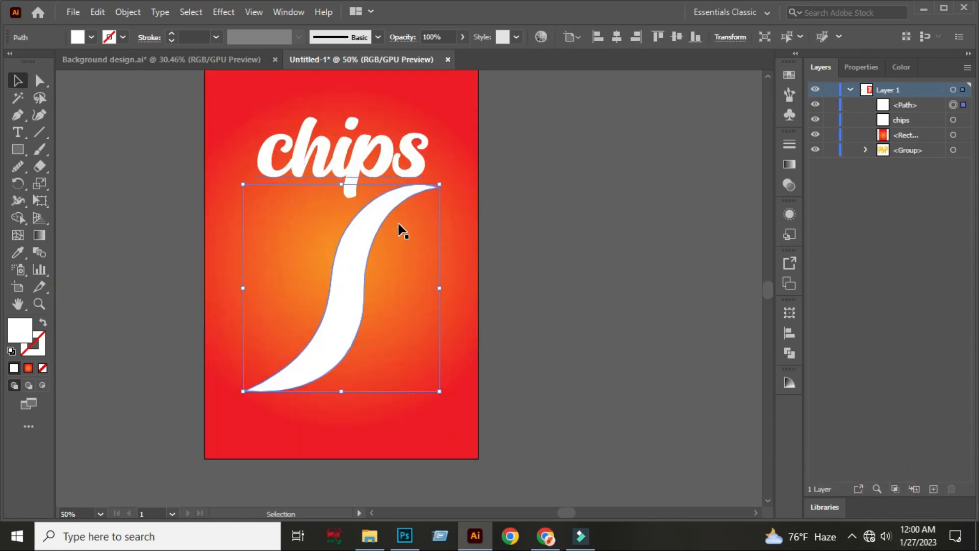
key(ctrl+z)
key(v)
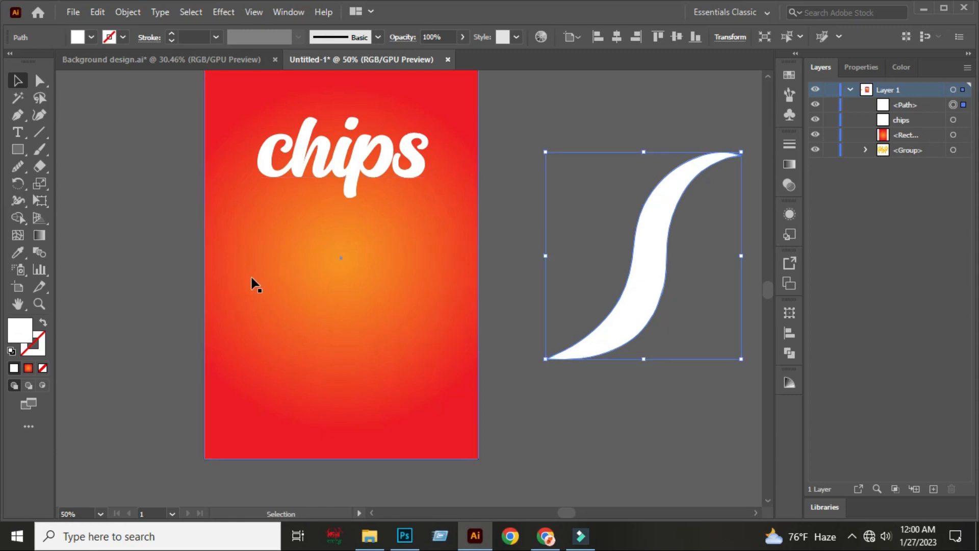
- Place the white ribbon on the artboard below the "chips" text and scale it down slightly so it clears the letters
scroll(253, 282, down, 1)
scroll(413, 278, up, 1)
drag(459, 261, 457, 275)
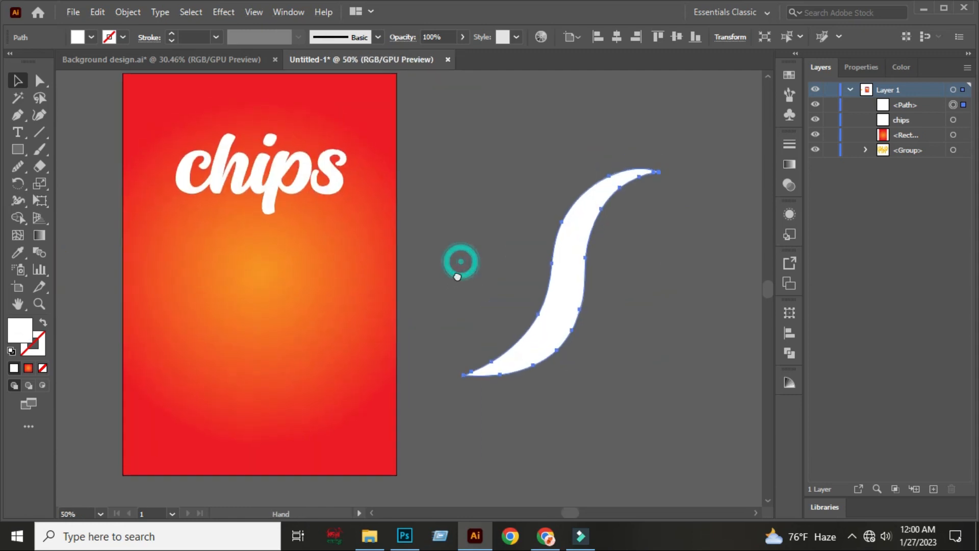
drag(566, 255, 253, 292)
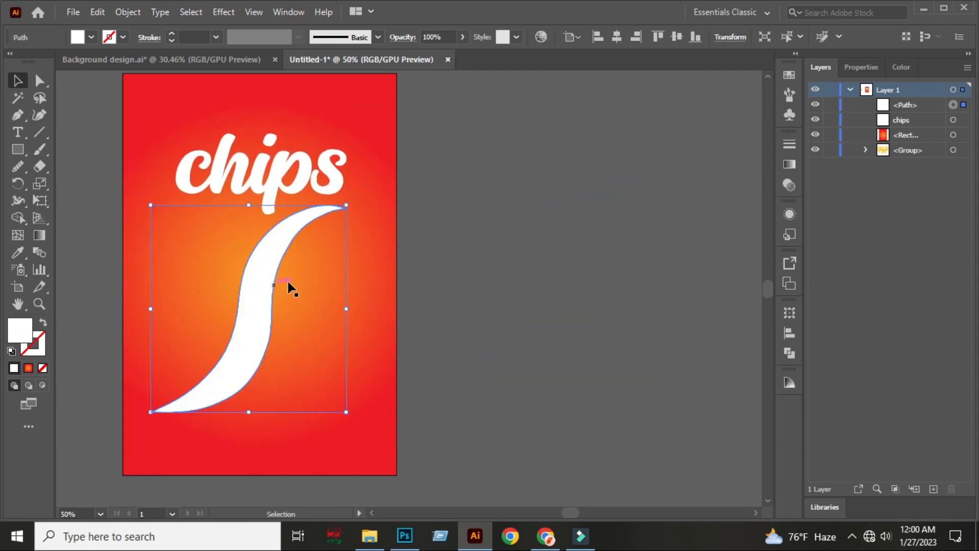
drag(347, 206, 333, 219)
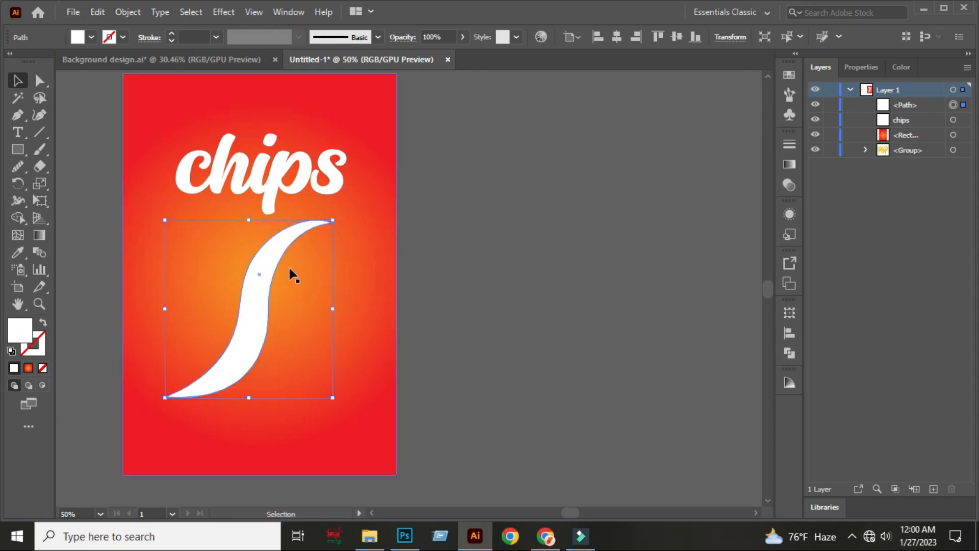
mouse_move(274, 261)
mouse_down()
mouse_move(282, 250)
mouse_move(273, 268)
mouse_up()
click(476, 246)
- Move the group of three chip images onto the artboard beside the ribbon and bring it to the front
key(space)
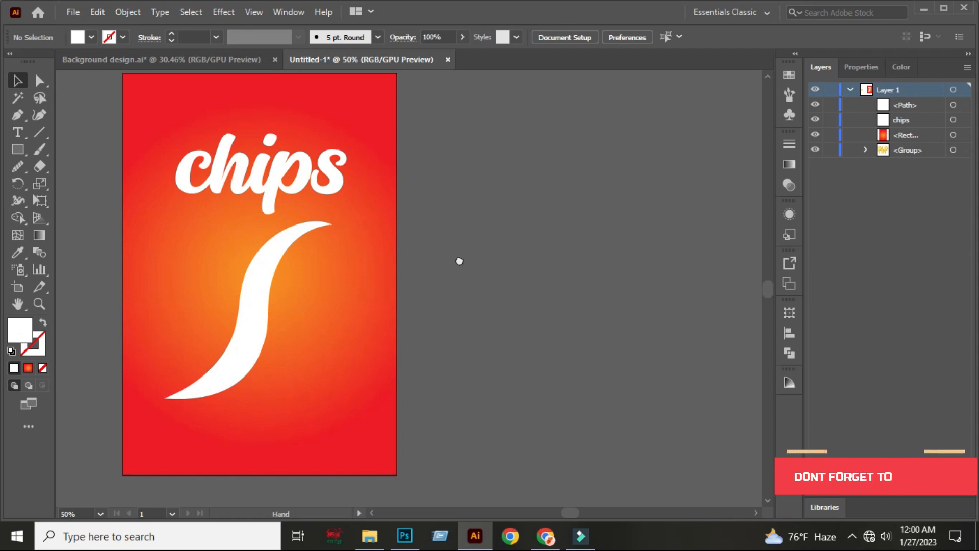
drag(423, 266, 647, 249)
drag(93, 251, 335, 253)
right_click(402, 255)
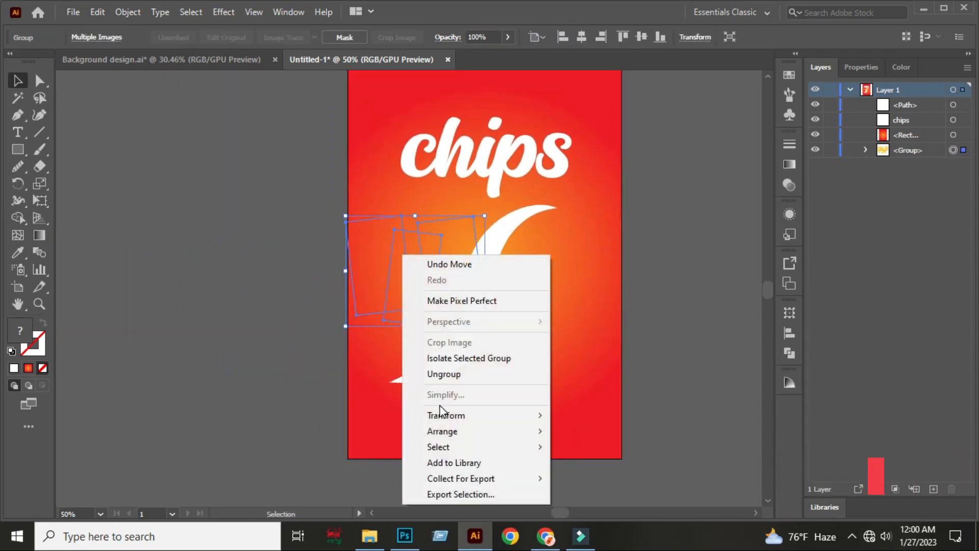
click(439, 430)
click(583, 432)
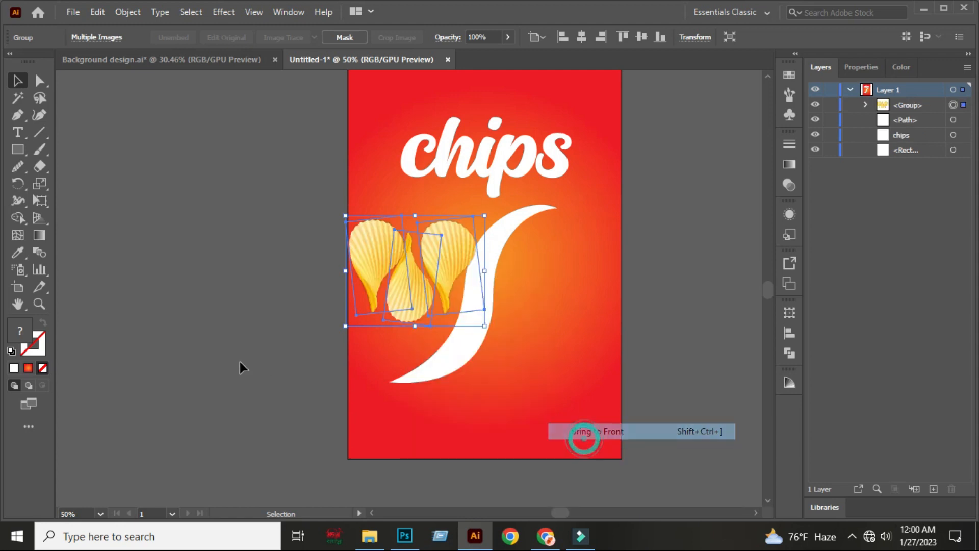
click(196, 340)
- Shift the ribbon and the chip images to the right so the rightmost chip overlaps the ribbon's upper part
scroll(484, 312, up, 1)
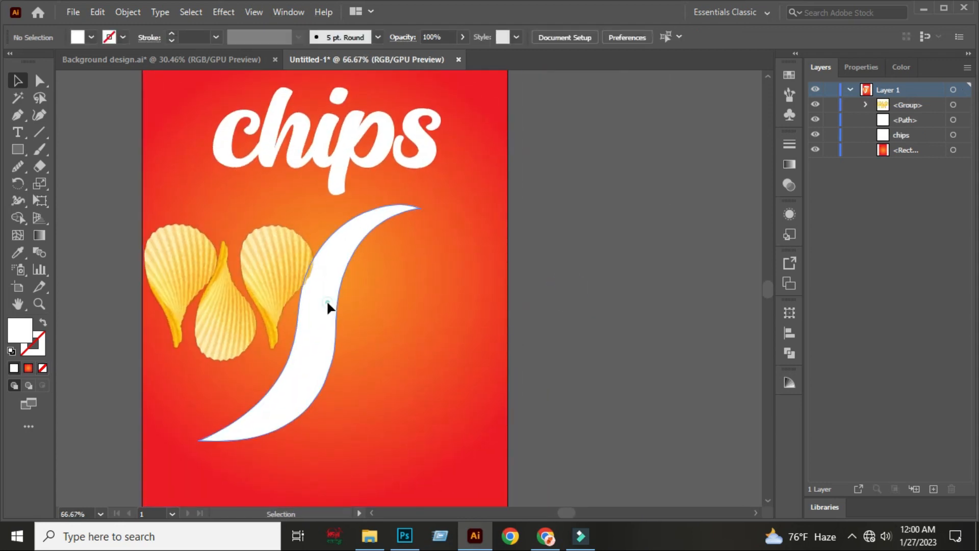
drag(327, 300, 354, 300)
drag(291, 278, 340, 280)
click(620, 229)
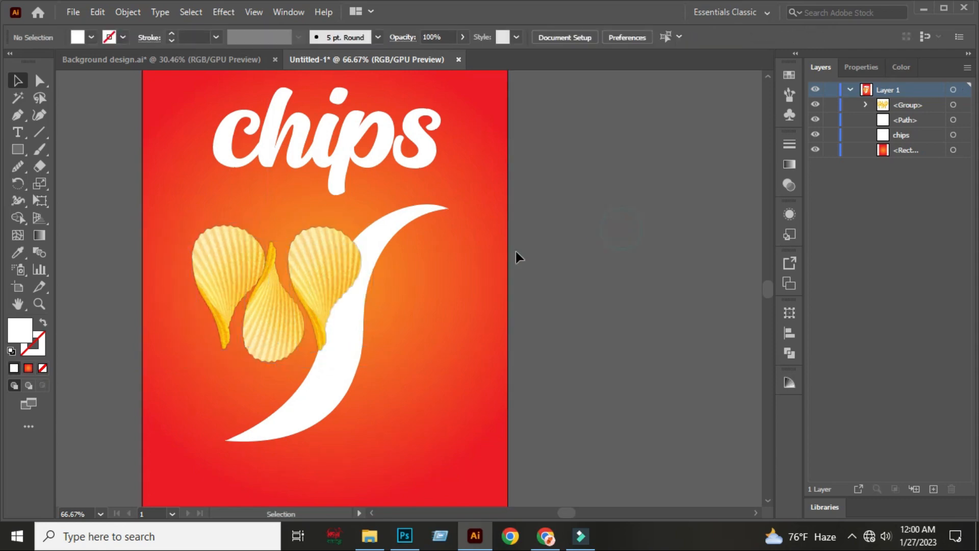
click(295, 277)
click(612, 250)
drag(390, 230, 377, 230)
click(571, 229)
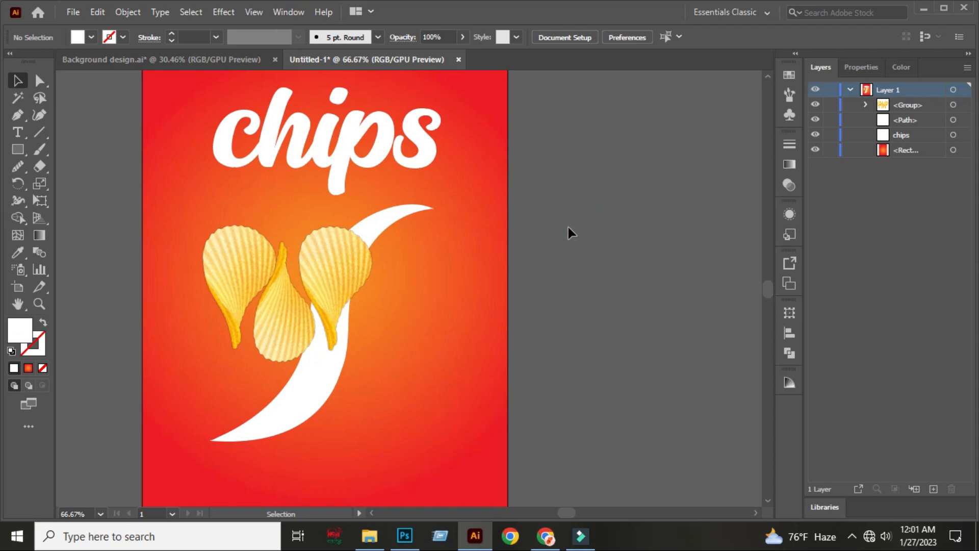
- Center the ribbon horizontally on the artboard and nudge the chip images slightly to the left
click(402, 215)
click(618, 37)
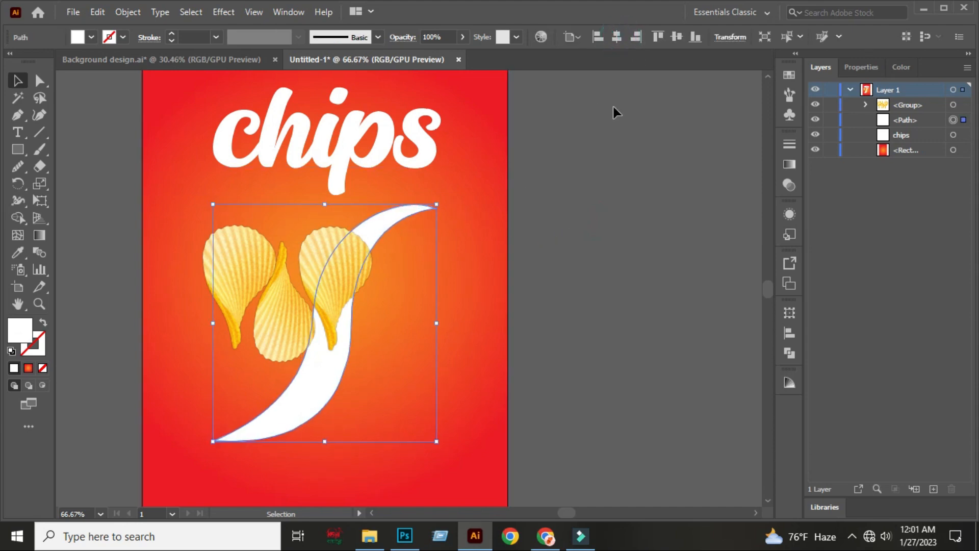
click(552, 201)
drag(326, 273, 314, 269)
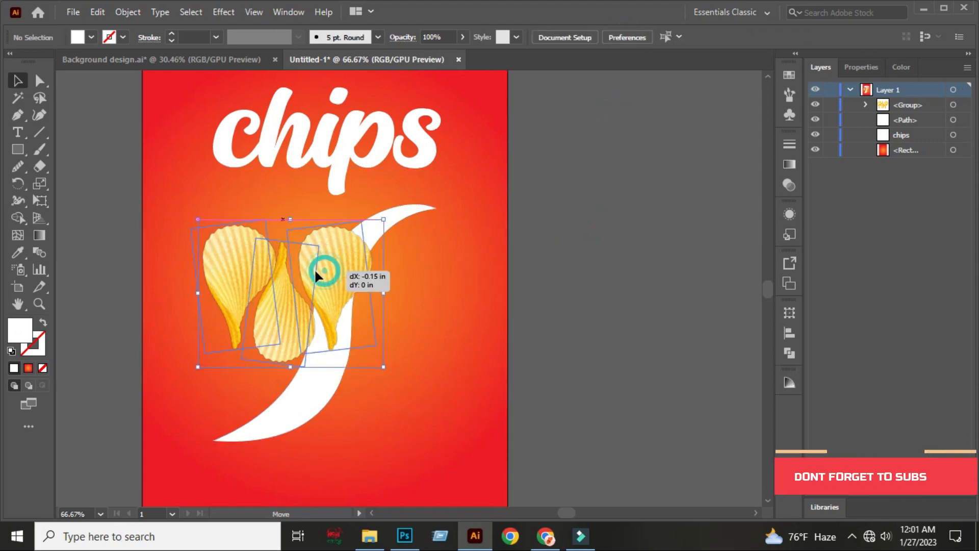
click(574, 247)
- Draw a white rectangle across the artboard's full width along its top edge, reaching down over the upper part of the "chips" text
scroll(567, 266, down, 1)
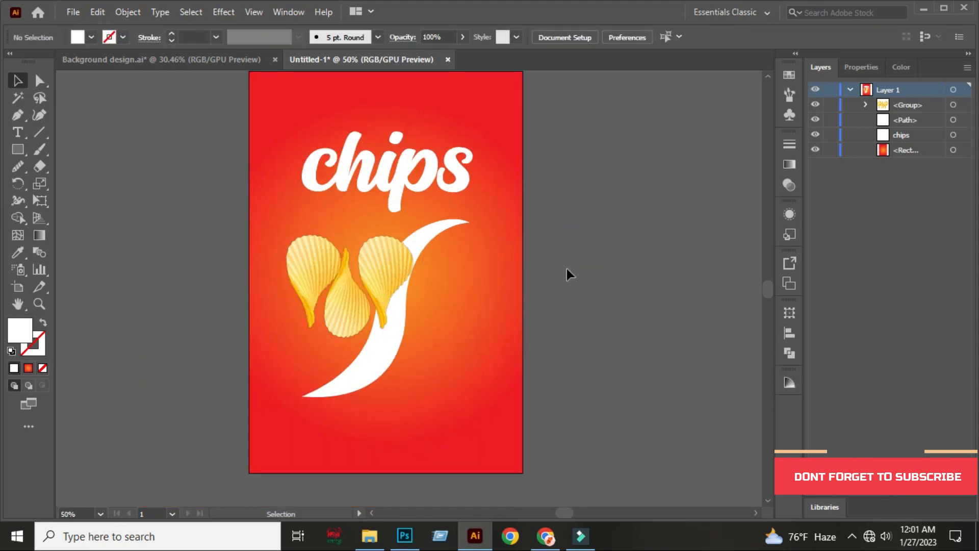
drag(568, 272, 529, 288)
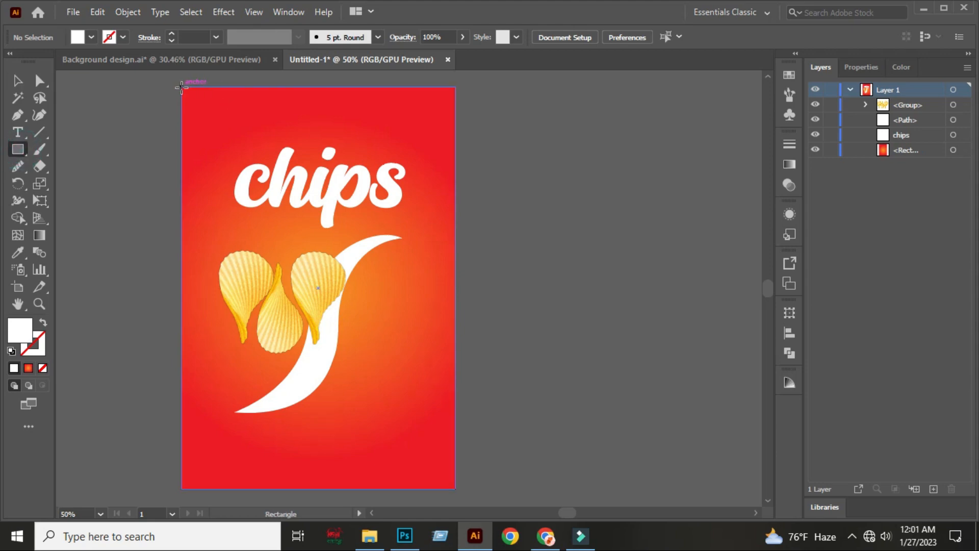
drag(181, 87, 455, 152)
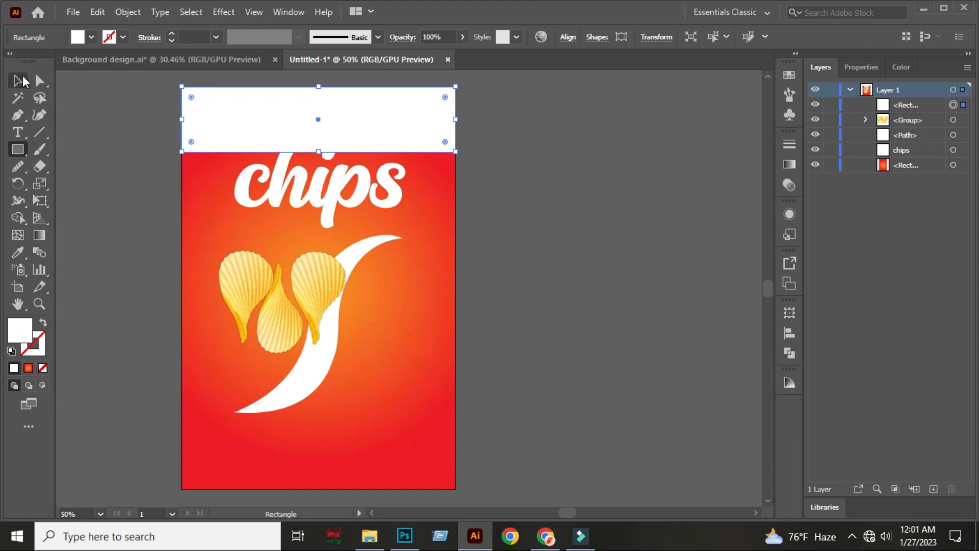
click(21, 80)
click(285, 95)
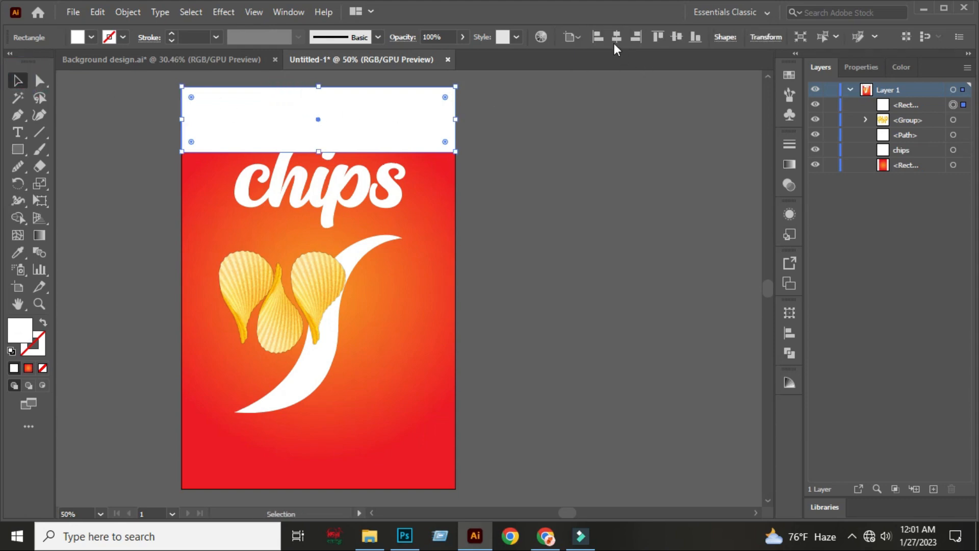
- Align the white rectangle to the artboard's top edge
click(550, 149)
click(356, 104)
click(656, 36)
click(636, 79)
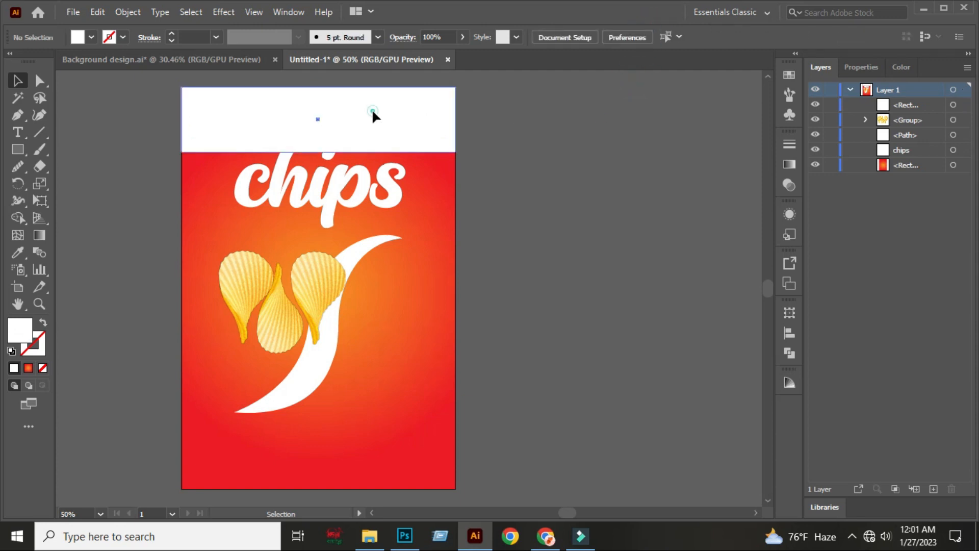
- Fill the white rectangle with the orange-red radial gradient and change its orange color stop to red
click(372, 110)
click(786, 162)
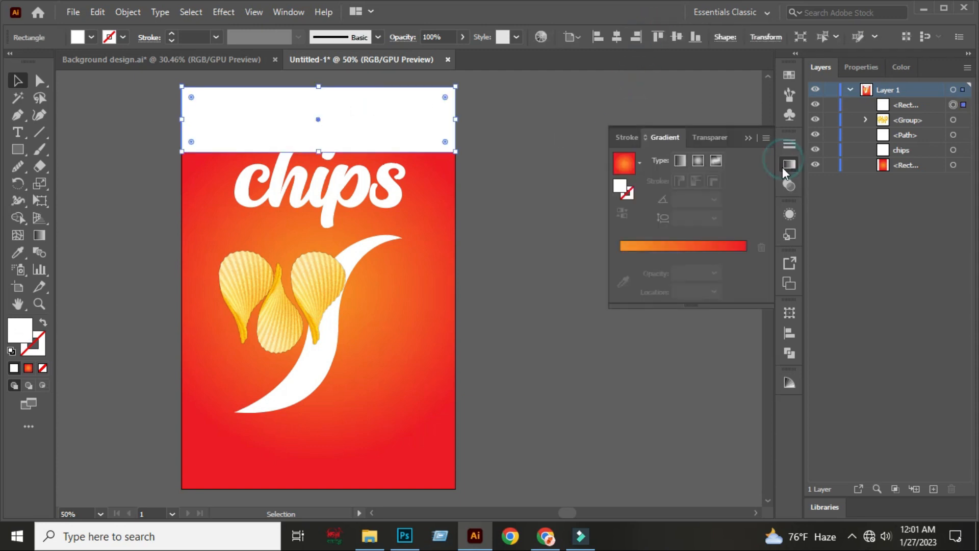
click(672, 246)
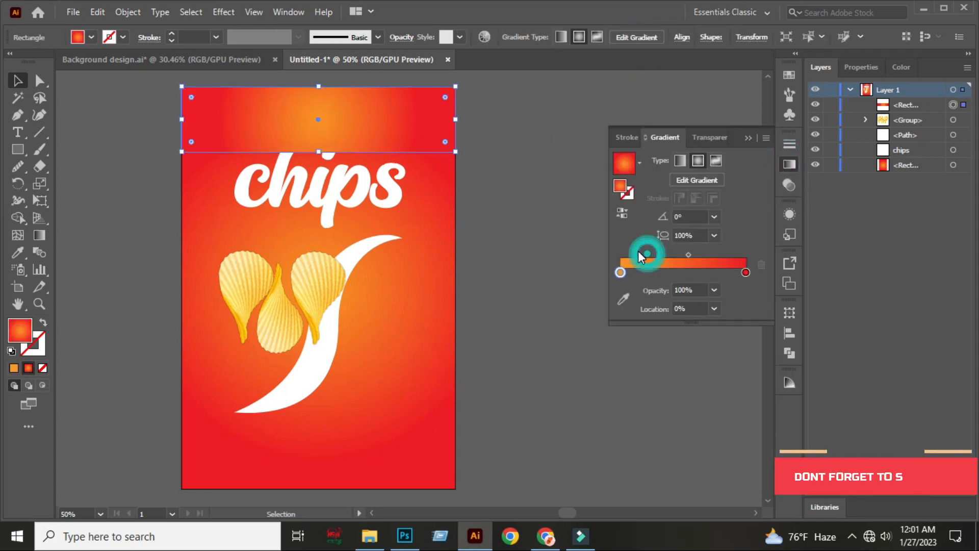
double_click(620, 273)
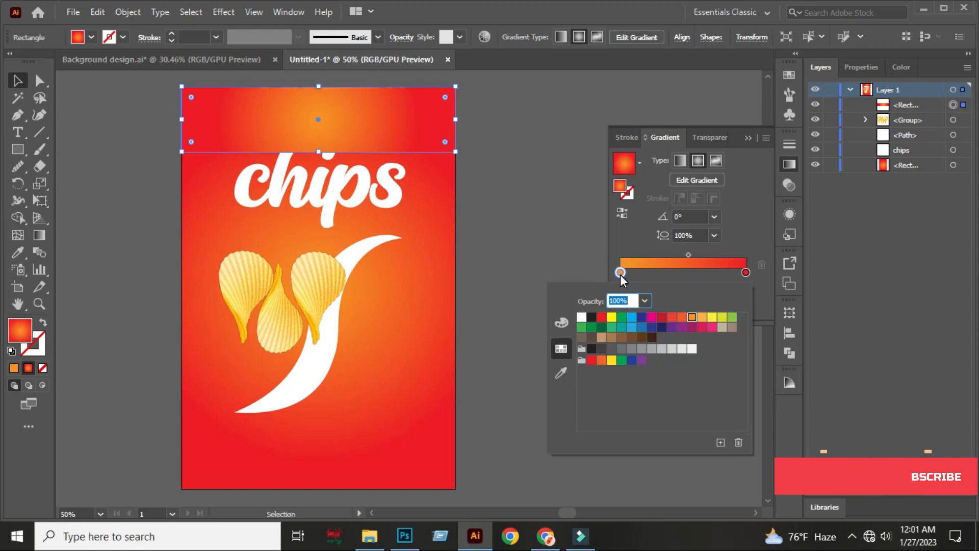
click(602, 317)
click(680, 278)
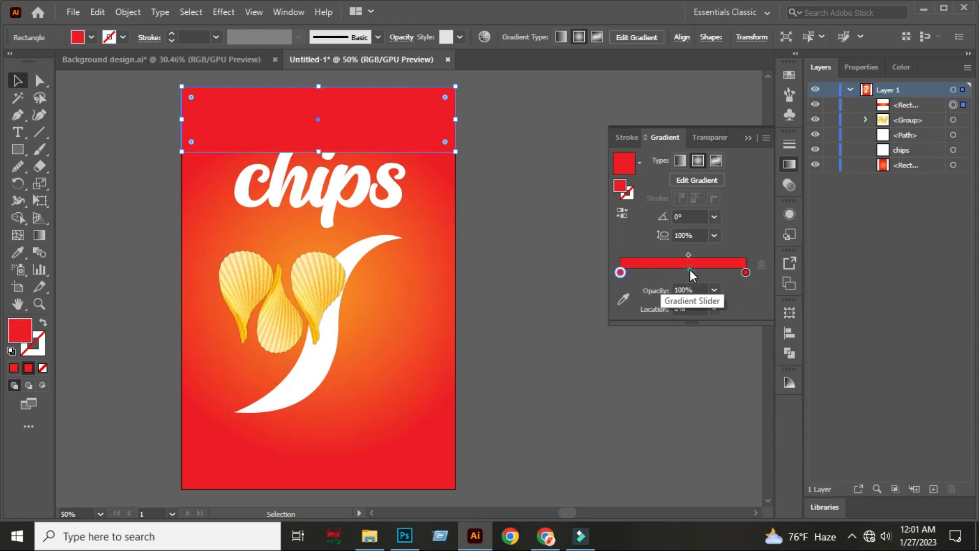
- Add a middle gradient stop colored C=0 M=0 Y=0 K=90 and change the band's gradient type to linear
click(684, 274)
click(686, 307)
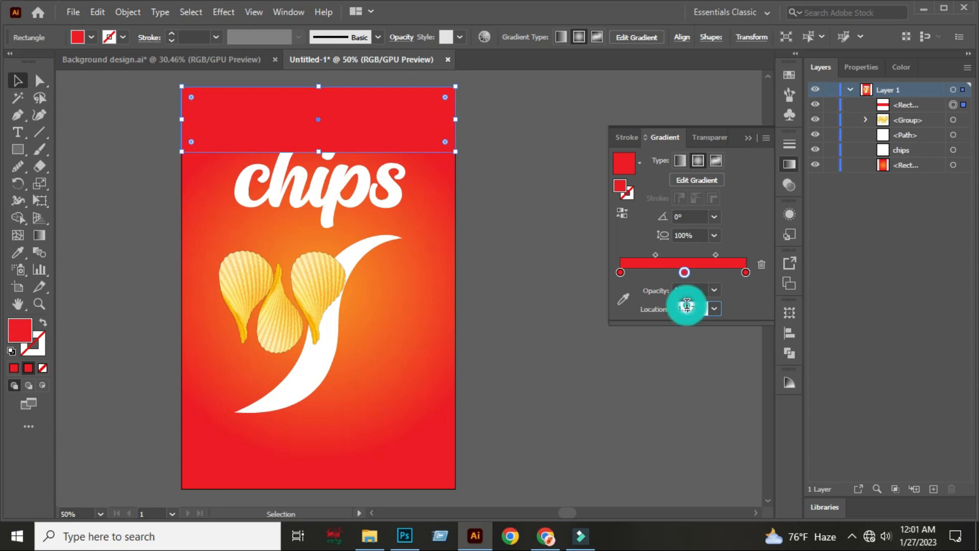
double_click(684, 274)
click(602, 349)
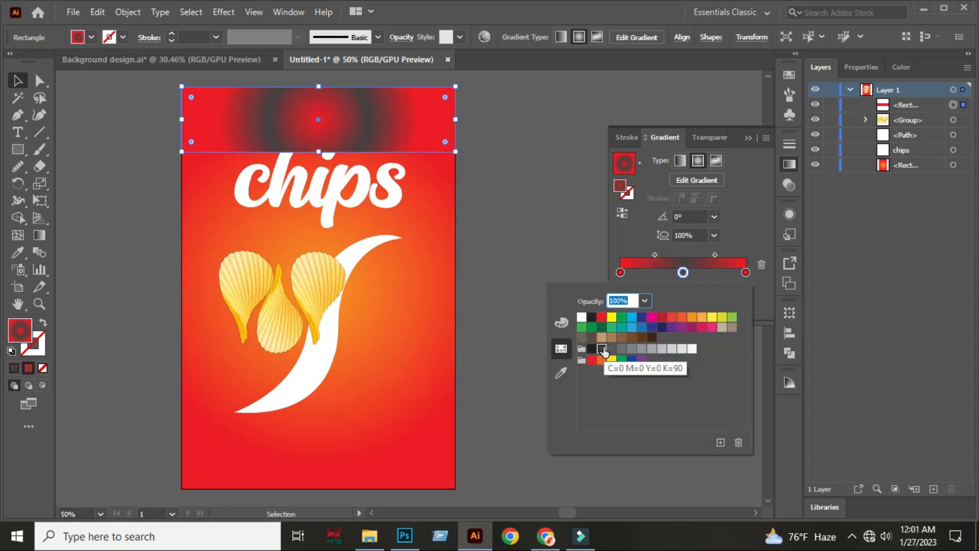
click(681, 160)
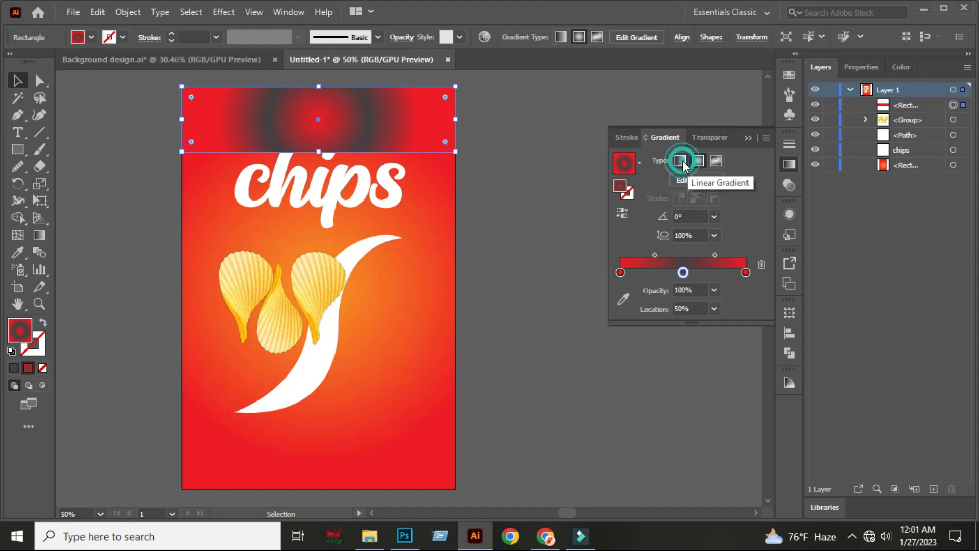
click(747, 137)
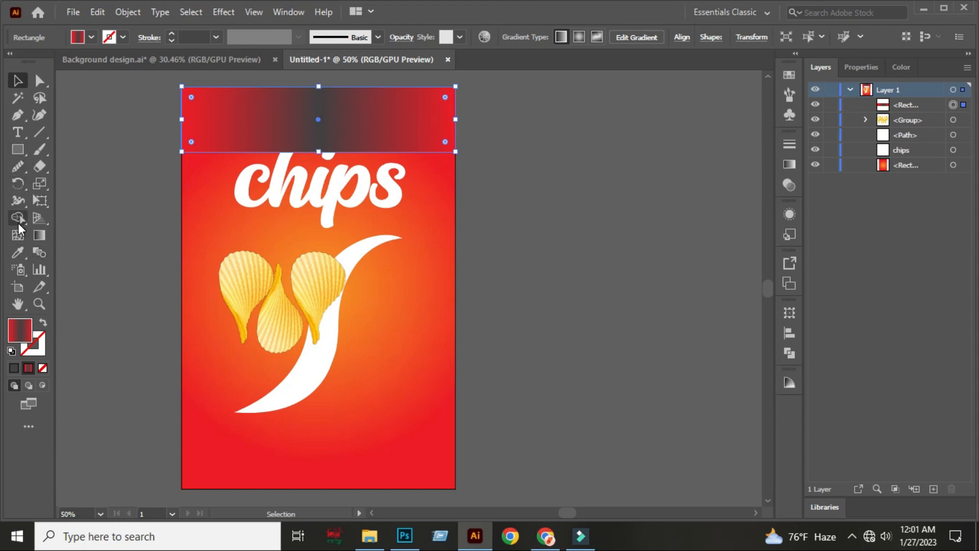
- Redraw the band's gradient vertically, running from above the band down past its lower edge
click(39, 234)
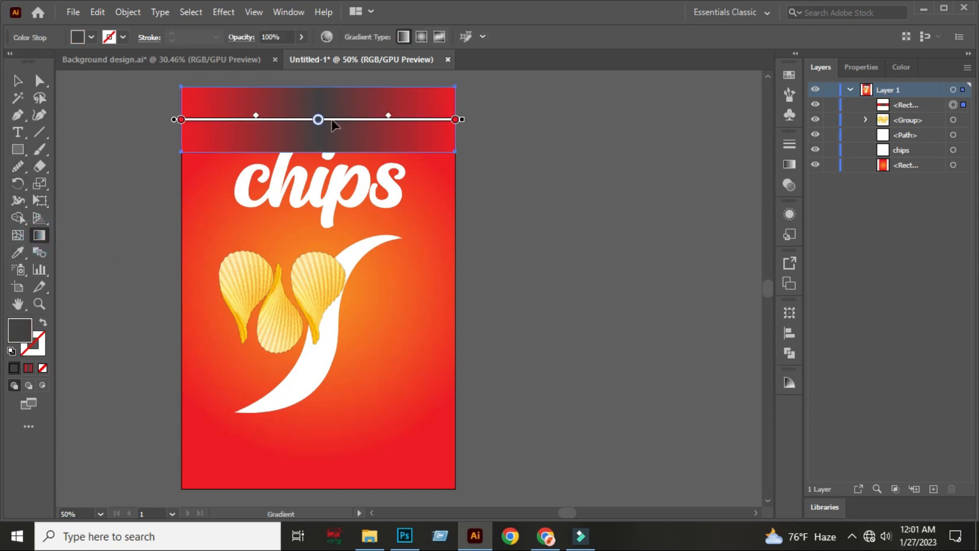
scroll(313, 112, up, 3)
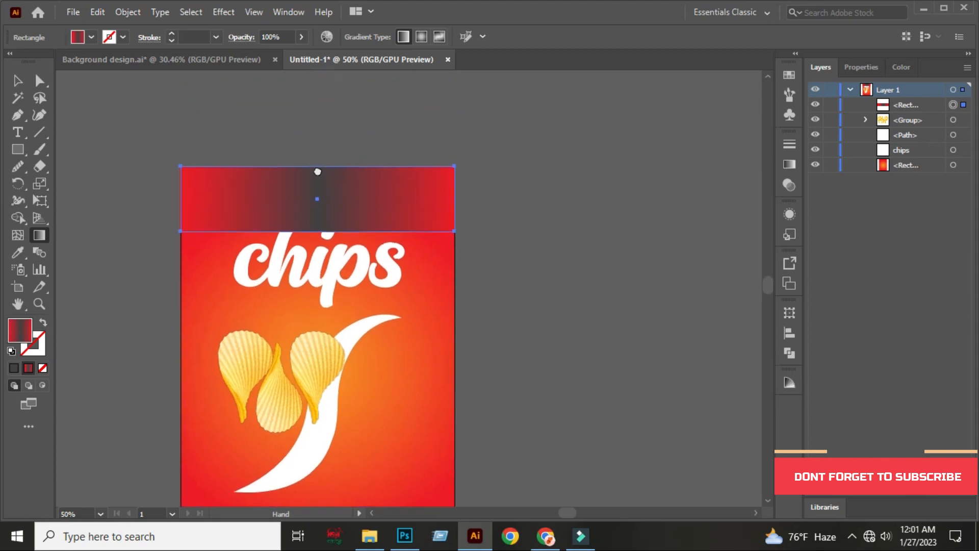
drag(317, 143, 317, 257)
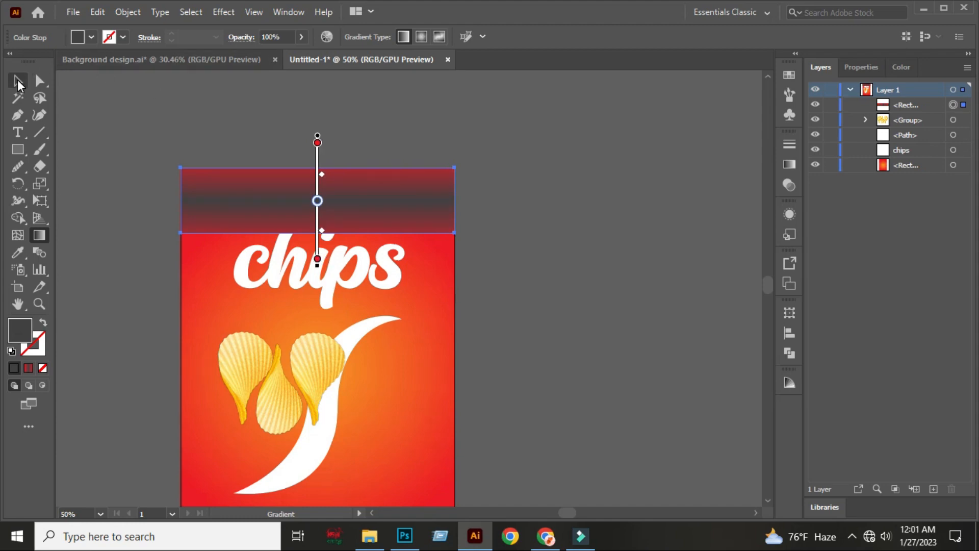
click(18, 82)
- Shift the gradient band slightly above the artboard's top edge and place it beneath the "chips" text in the layer order
scroll(353, 201, up, 1)
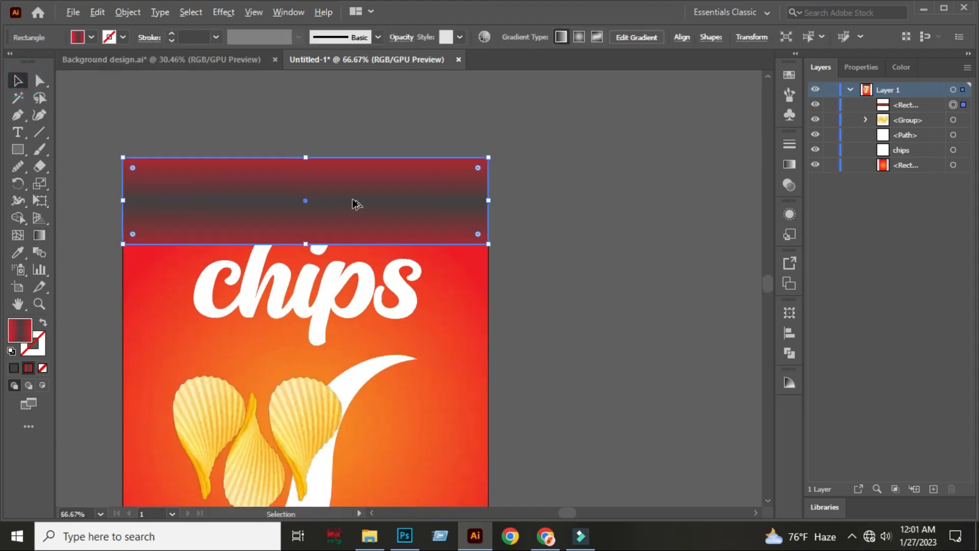
drag(328, 192, 328, 177)
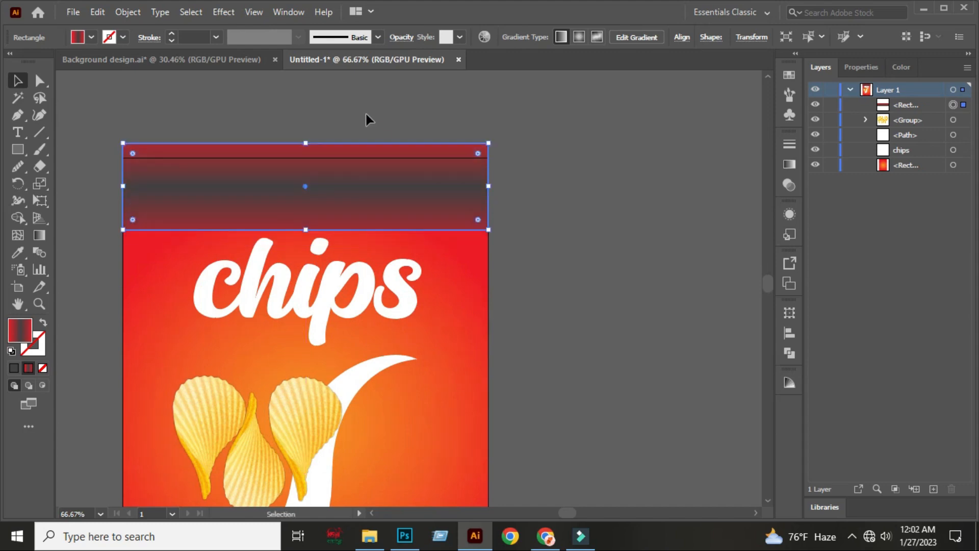
click(363, 110)
click(345, 194)
drag(893, 105, 897, 157)
click(583, 111)
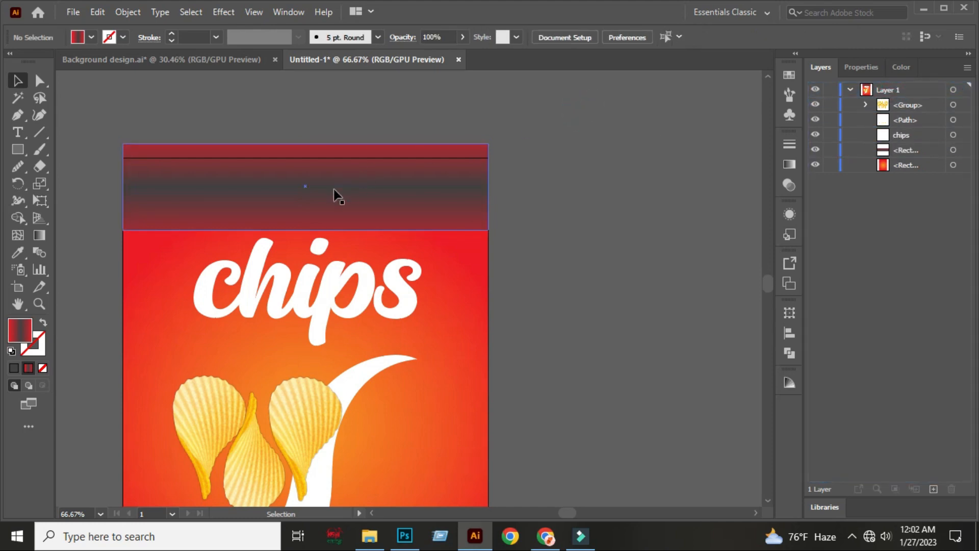
- Try orange on the end stop of the band's gradient and return the stop to red
click(335, 198)
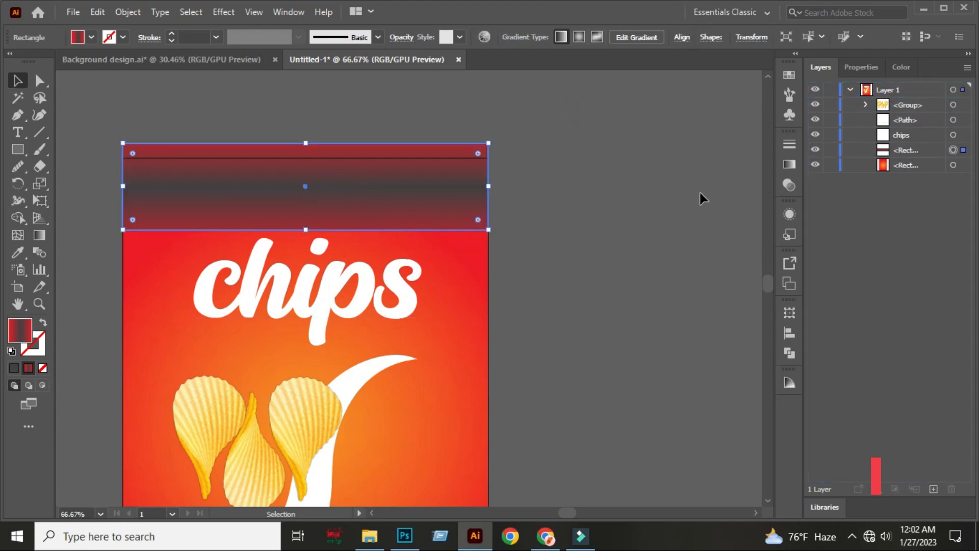
click(789, 164)
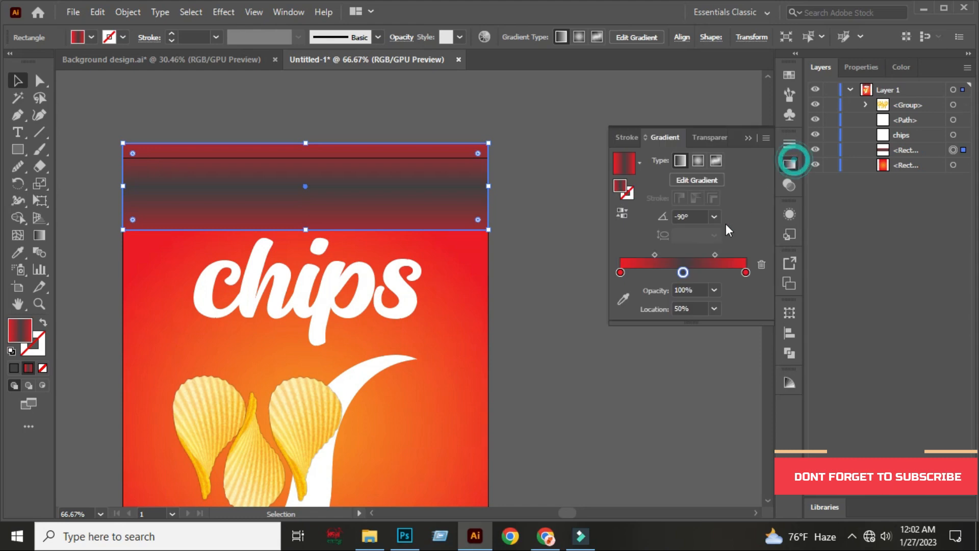
double_click(745, 273)
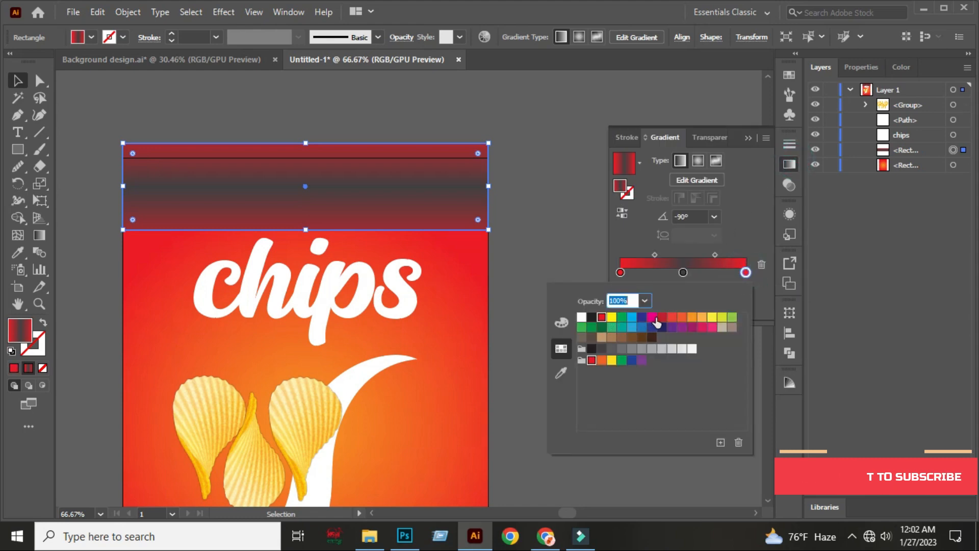
click(682, 318)
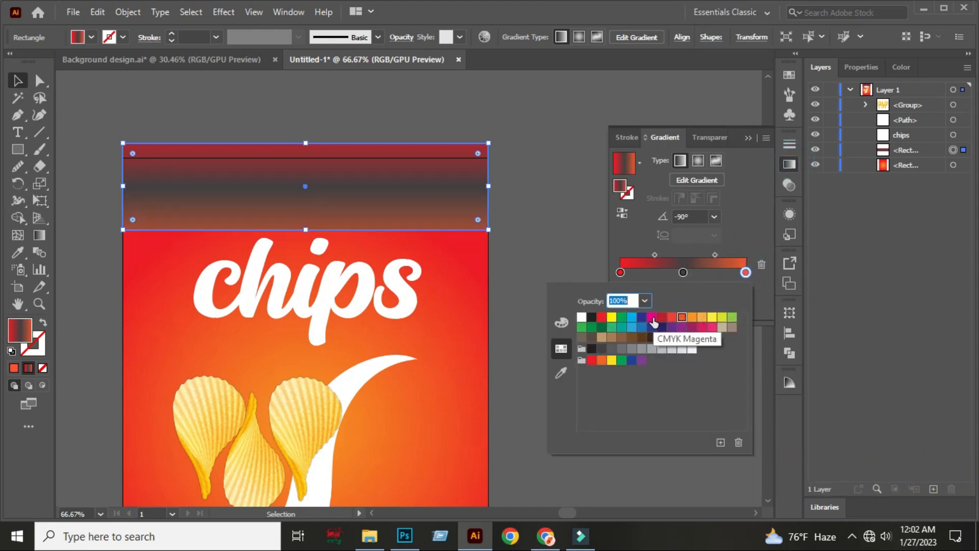
click(602, 317)
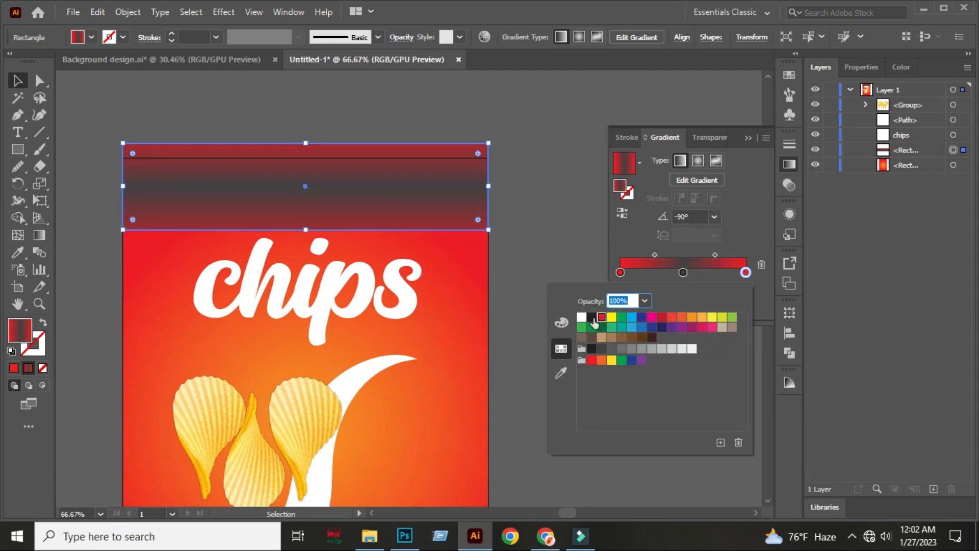
- Sample the package background's red as the color of the band's last gradient stop
click(565, 366)
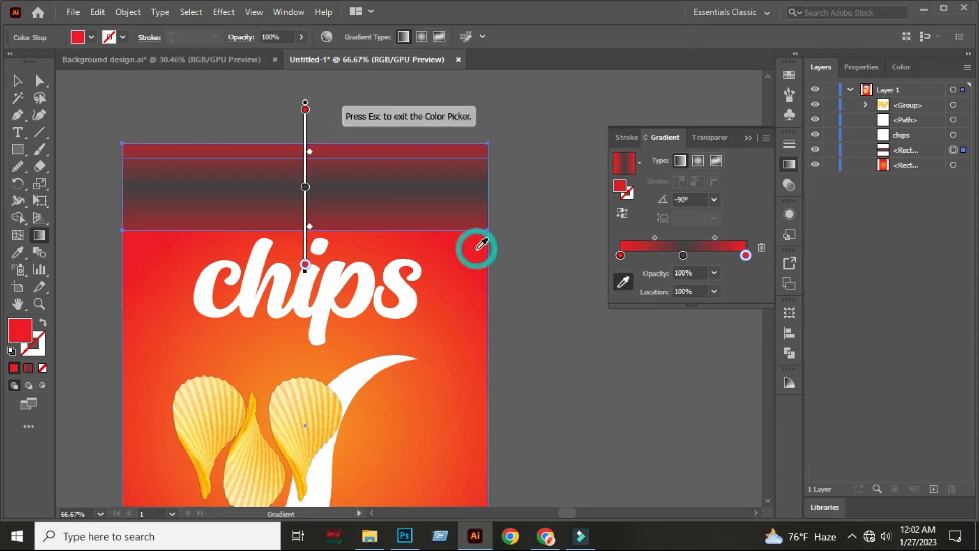
click(485, 237)
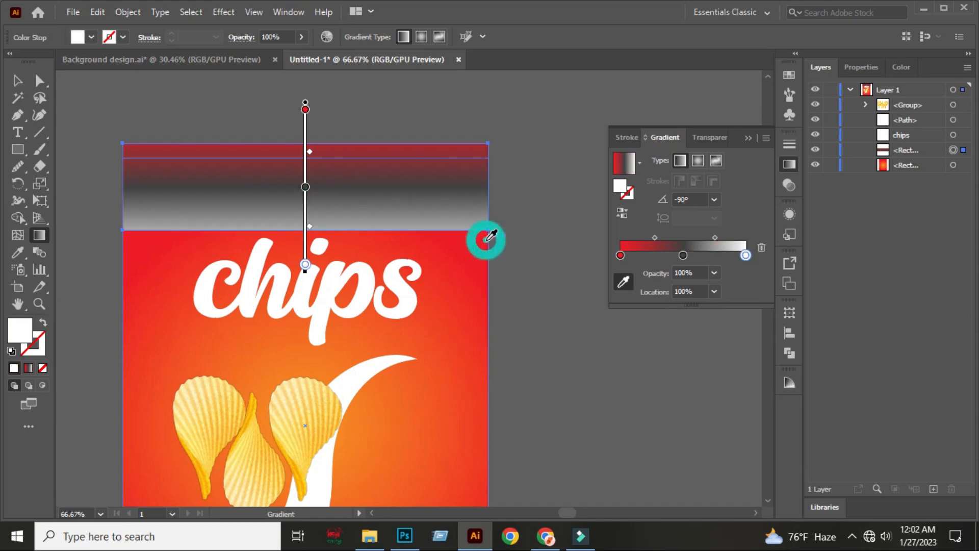
click(477, 247)
click(481, 267)
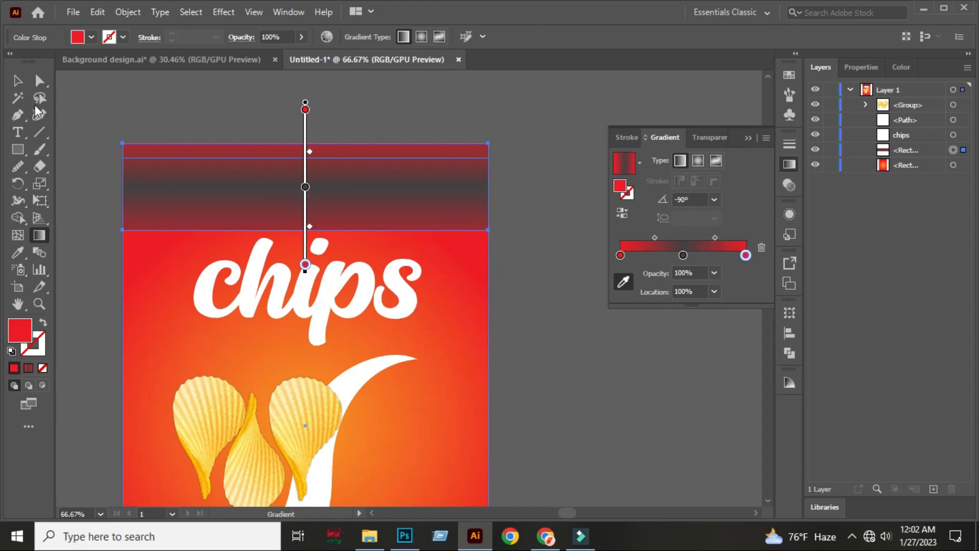
click(17, 80)
click(574, 139)
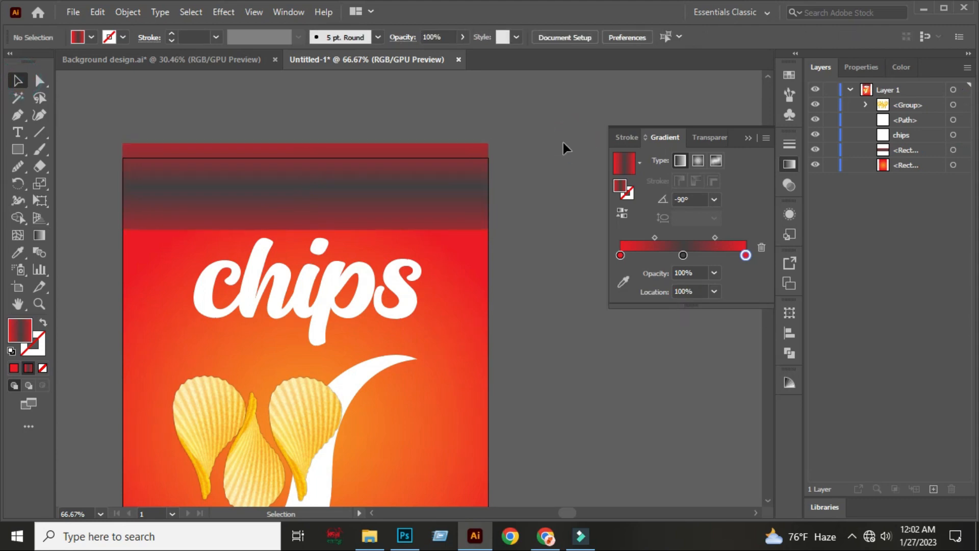
- Nudge the gradient band slightly upward
click(350, 202)
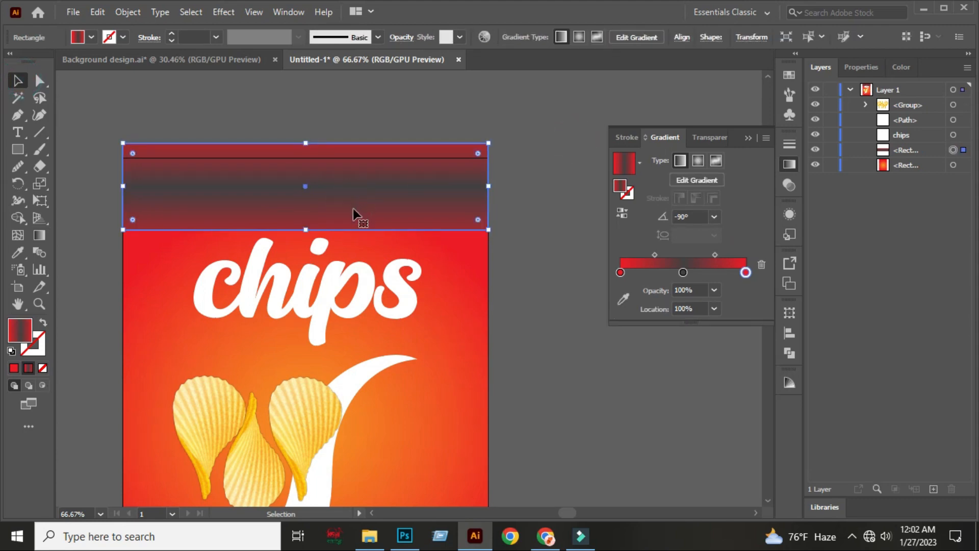
key(Up)
key(Up)
key(Up)
key(Up)
key(Up)
key(Up)
key(Up)
key(Up)
click(387, 117)
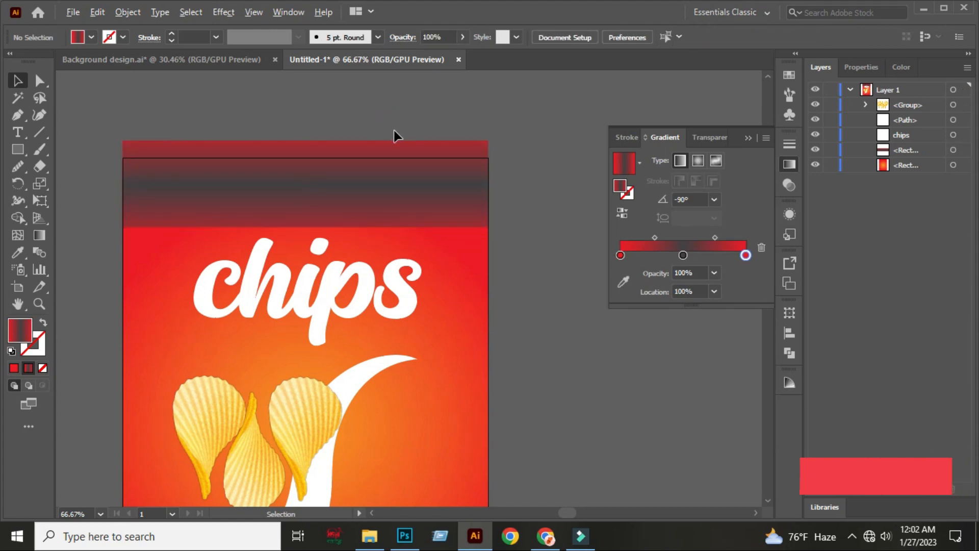
scroll(393, 130, down, 1)
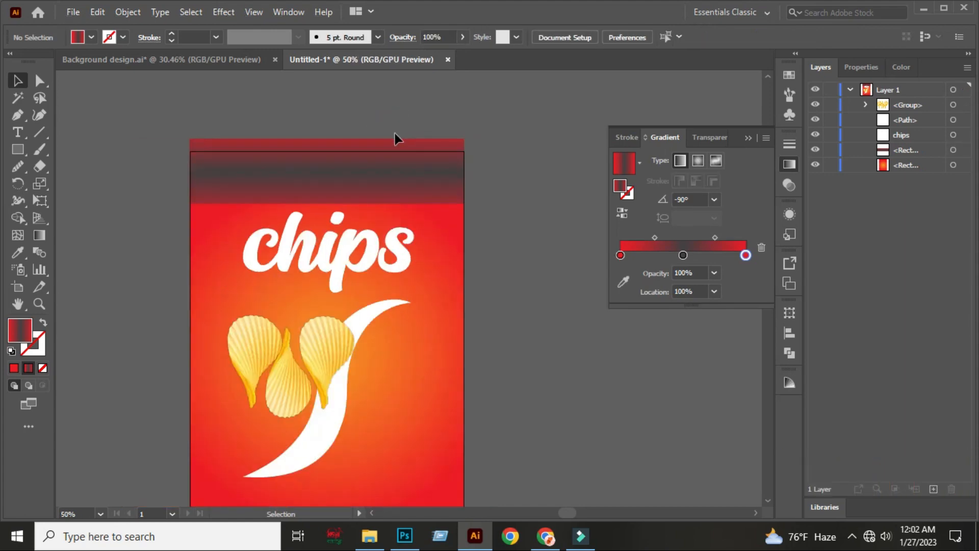
click(743, 136)
- Extend the gradient band's lower edge down behind the upper part of the "chips" text
scroll(332, 185, up, 2)
click(308, 195)
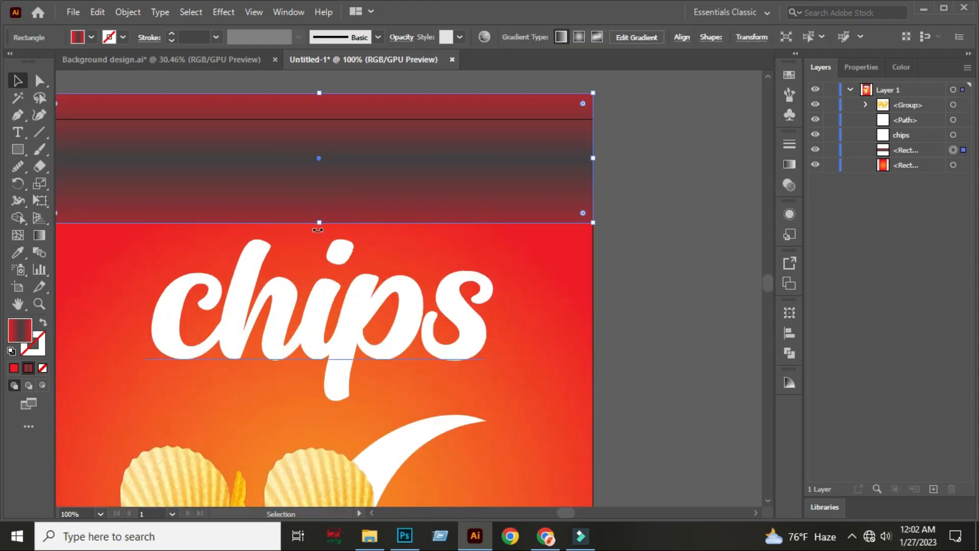
drag(319, 222, 323, 288)
scroll(337, 294, down, 1)
click(572, 221)
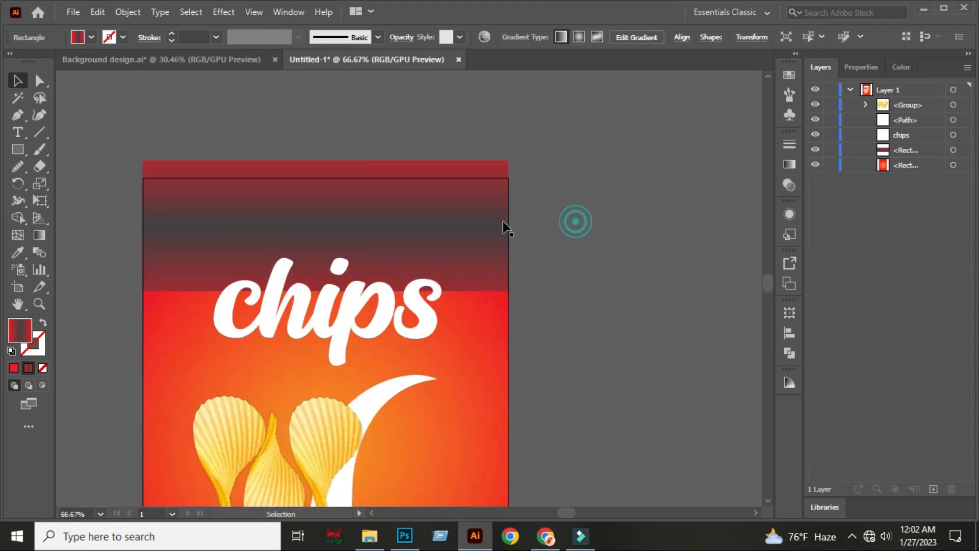
- Redraw the band's linear gradient vertically so it spans from the band's top edge to its bottom edge
click(400, 218)
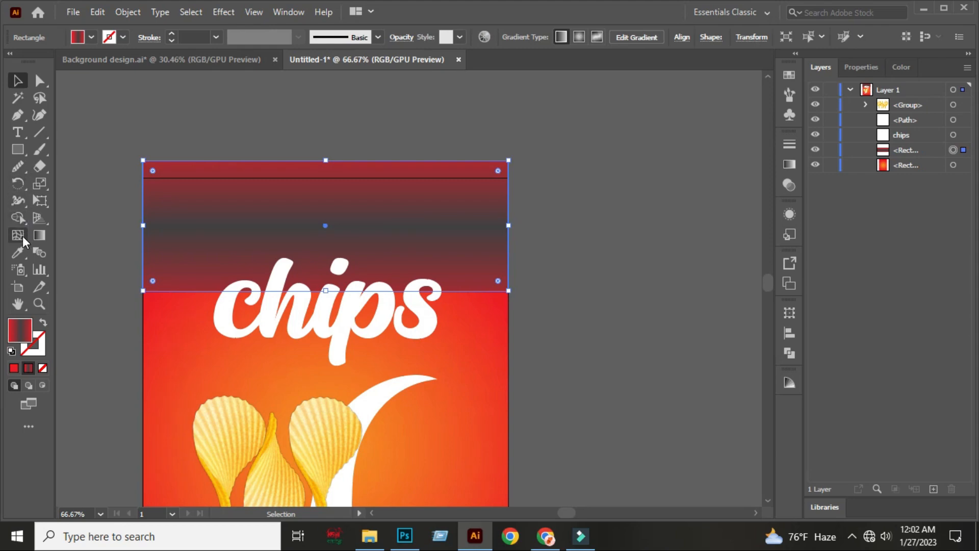
click(39, 235)
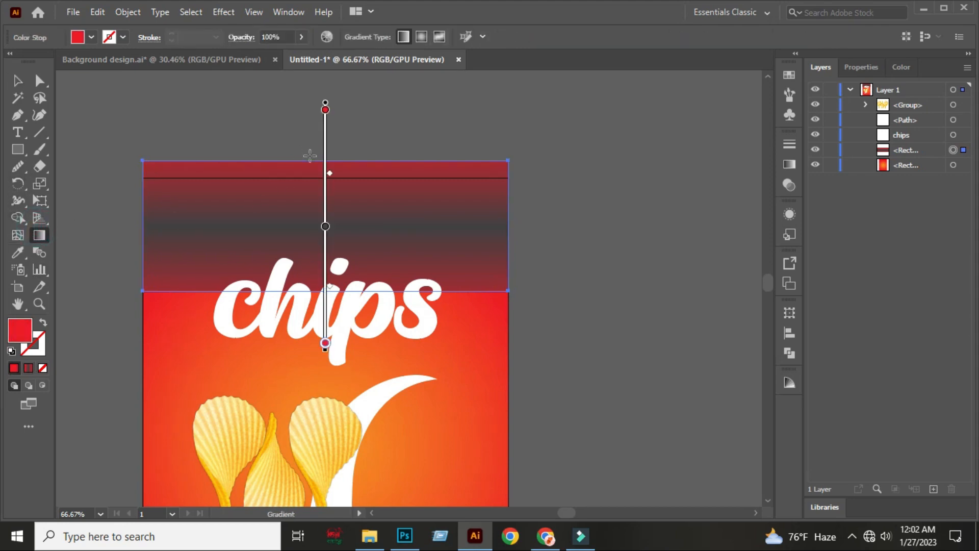
drag(311, 157, 310, 293)
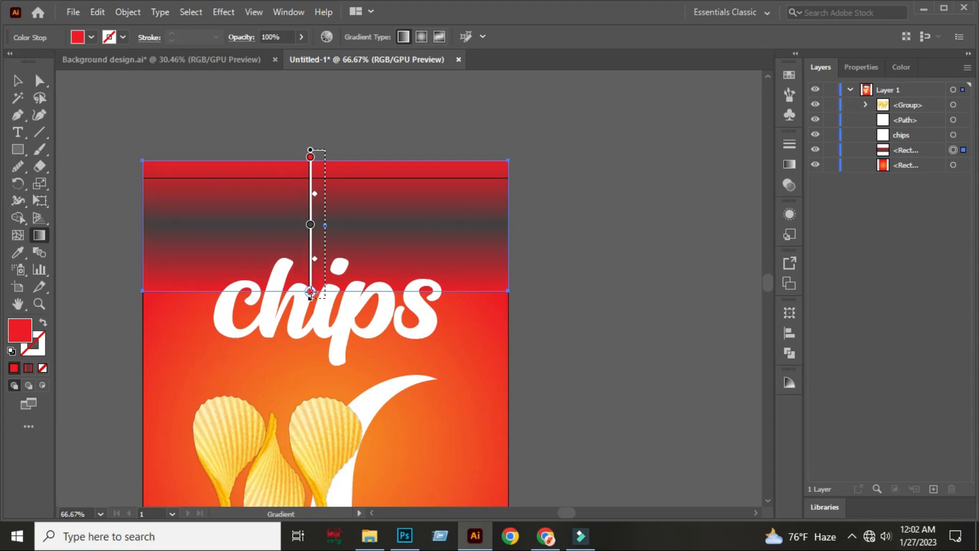
drag(310, 294, 313, 288)
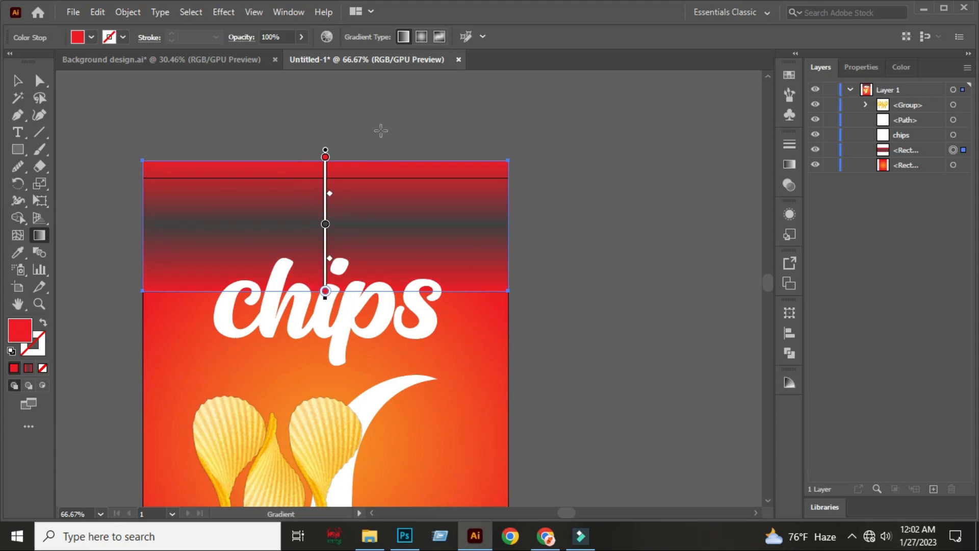
click(17, 80)
click(187, 92)
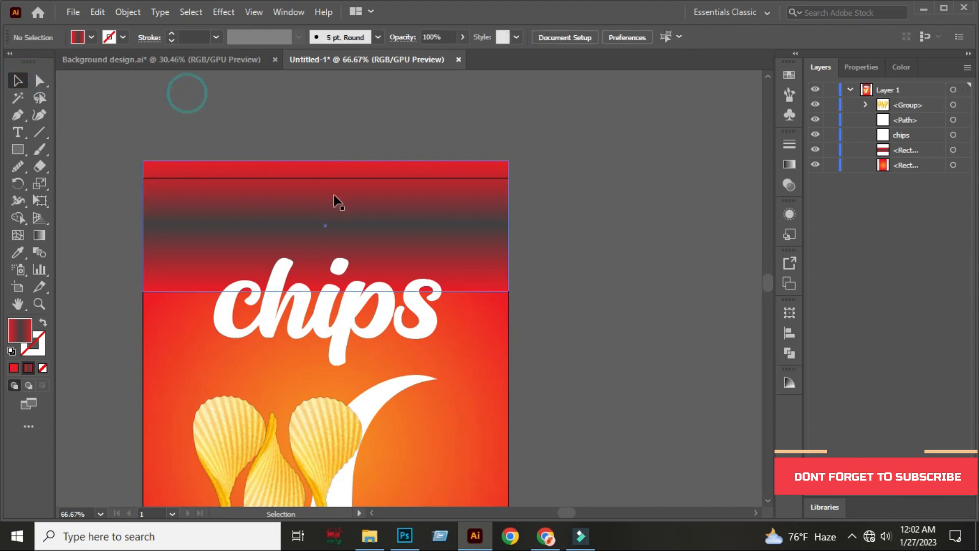
- Move the gradient band up until its lower edge sits just above the "chips" text
drag(352, 212, 348, 179)
click(555, 156)
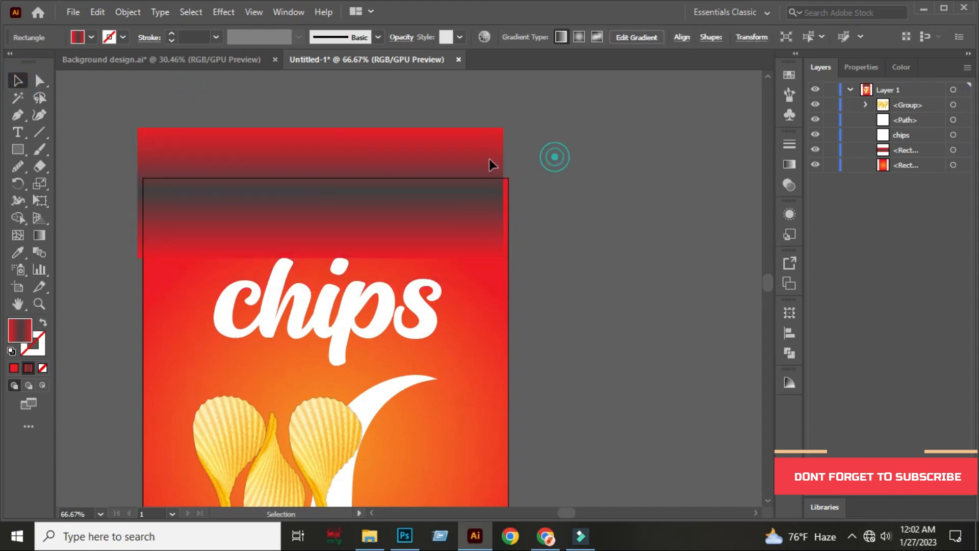
- Move the gradient band sideways and slightly down so it sits roughly over the package's side edges
drag(468, 160, 476, 159)
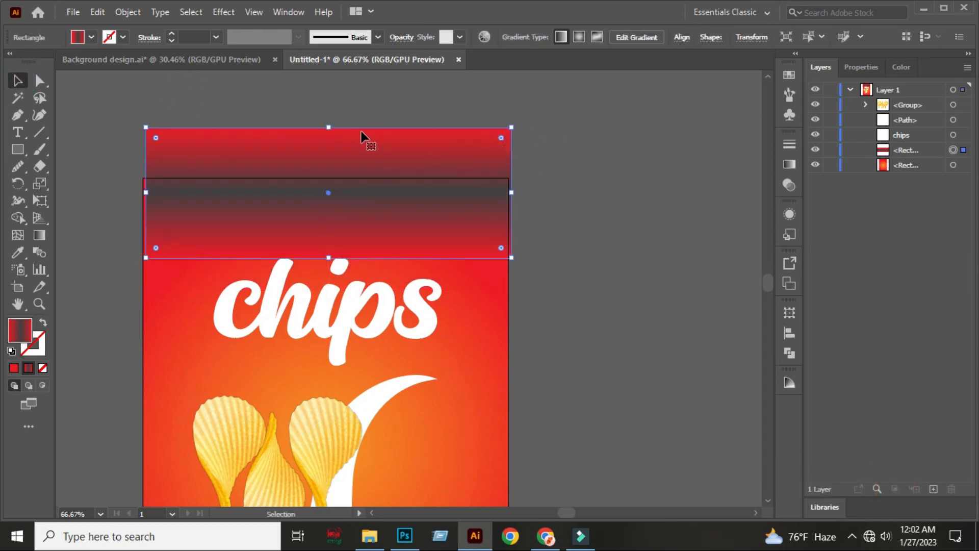
click(261, 98)
drag(296, 151, 290, 152)
click(335, 119)
click(375, 181)
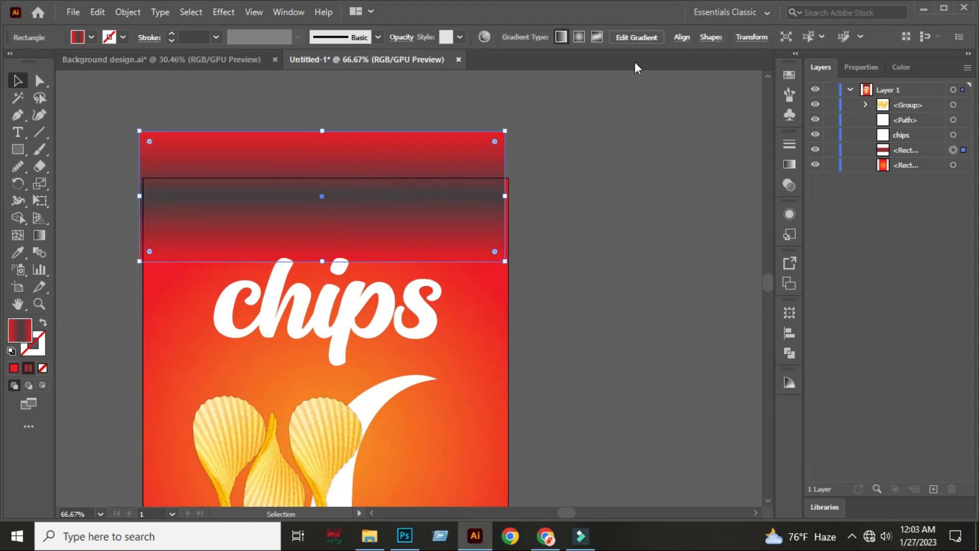
- Center the gradient band horizontally on the artboard
click(788, 332)
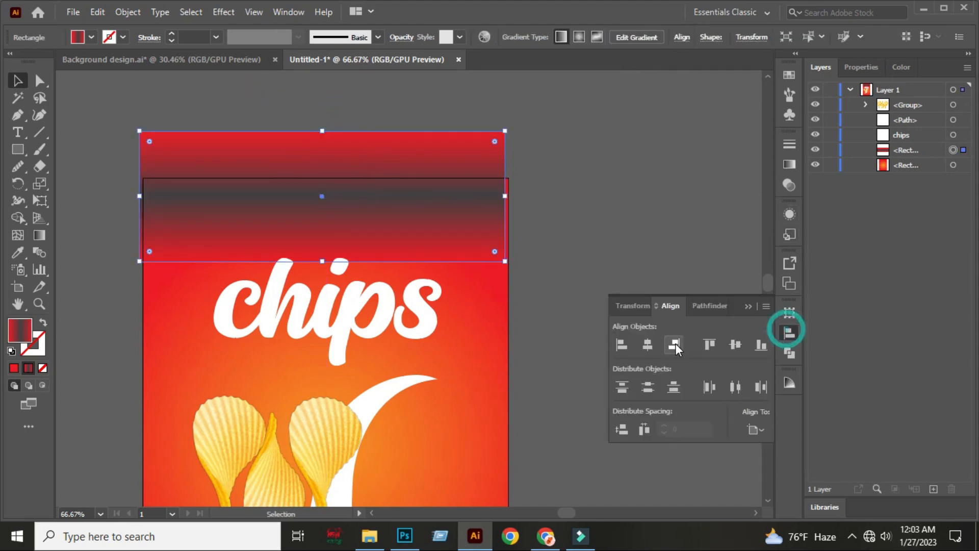
click(647, 344)
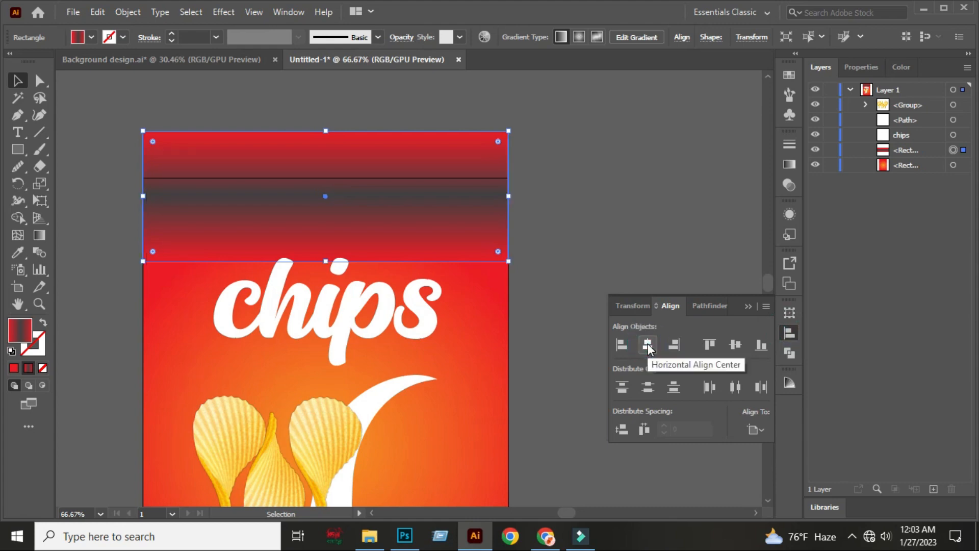
click(747, 305)
click(627, 218)
click(415, 153)
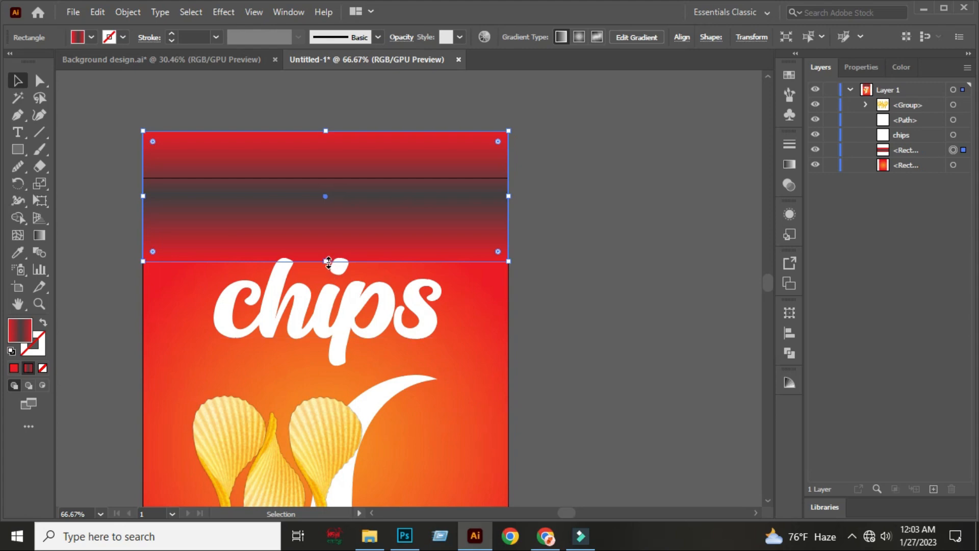
- Shorten the gradient band by raising its lower edge, and move it down until it meets the top of the "chips" text
drag(328, 261, 329, 240)
click(632, 153)
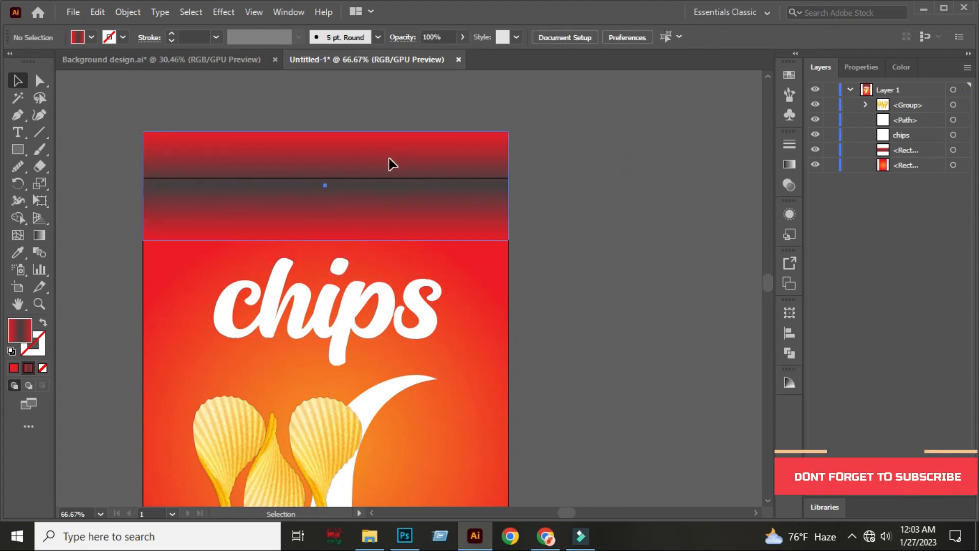
drag(390, 163, 390, 180)
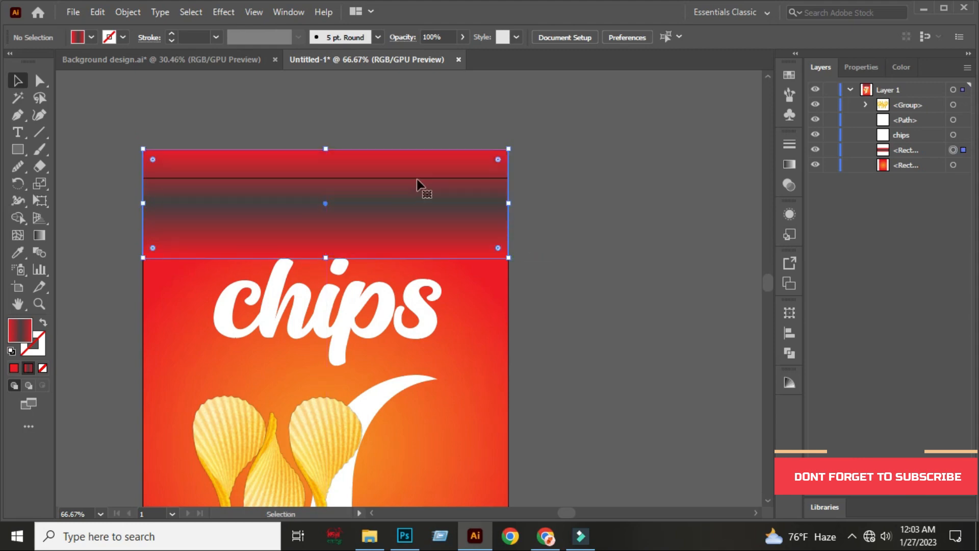
click(548, 162)
- Reduce the gradient band's height again by raising its lower edge clear of the "chips" text
click(354, 234)
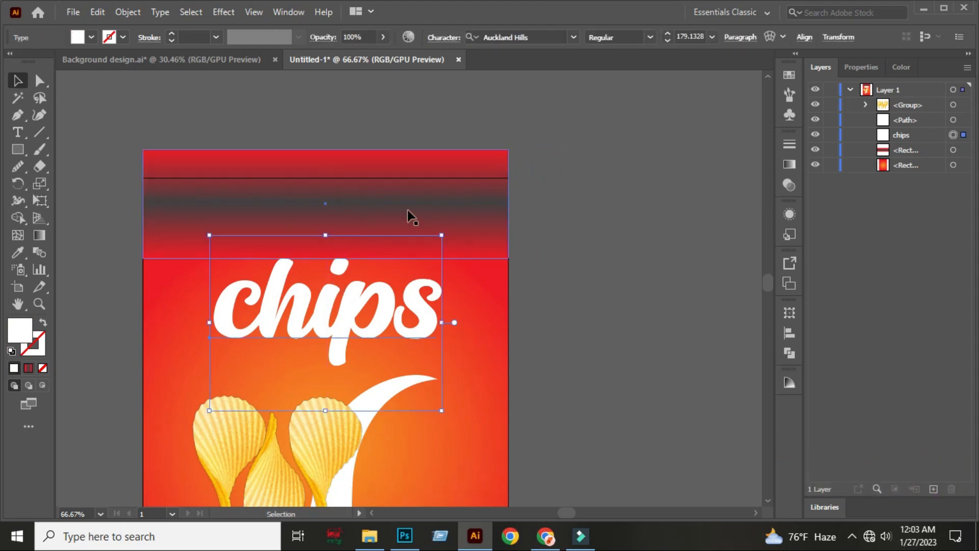
click(452, 205)
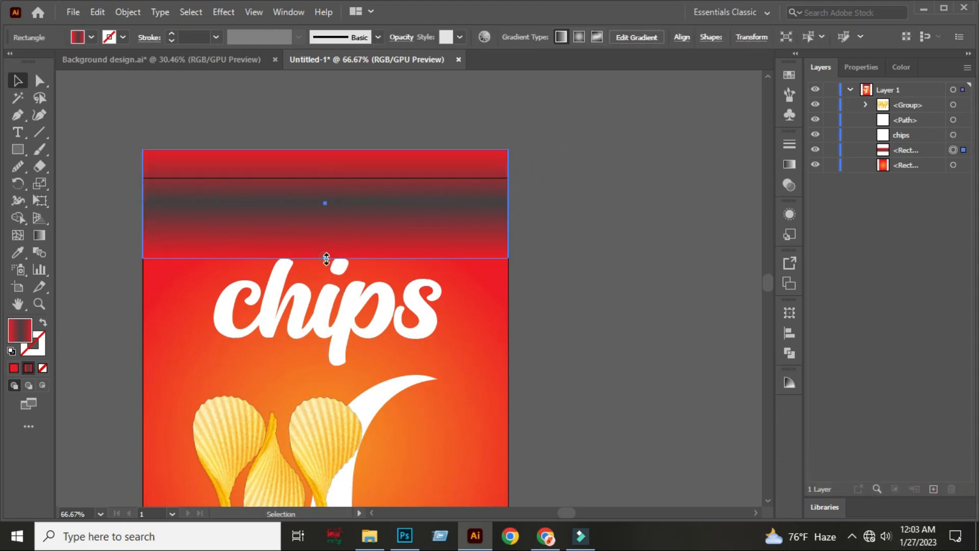
drag(326, 258, 326, 243)
click(561, 159)
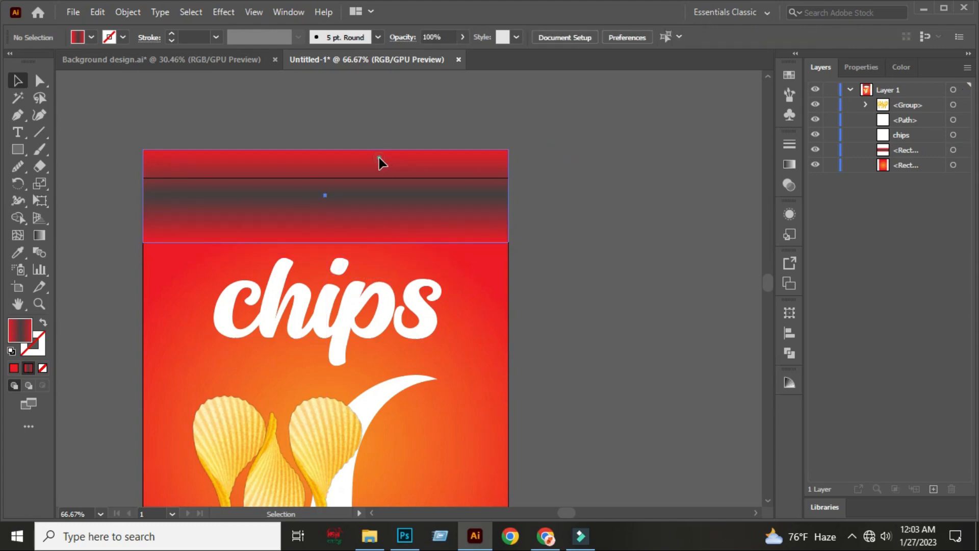
- Lower the gradient band until only a thin strip overhangs the artboard's top edge
mouse_move(378, 162)
mouse_down()
mouse_move(379, 182)
mouse_move(378, 159)
mouse_up()
click(407, 133)
click(388, 137)
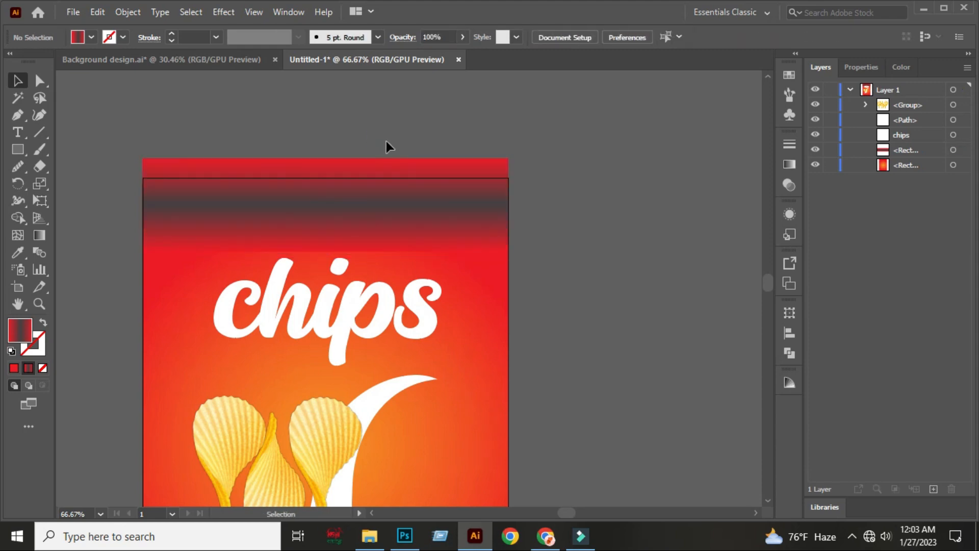
drag(388, 162, 394, 166)
click(406, 130)
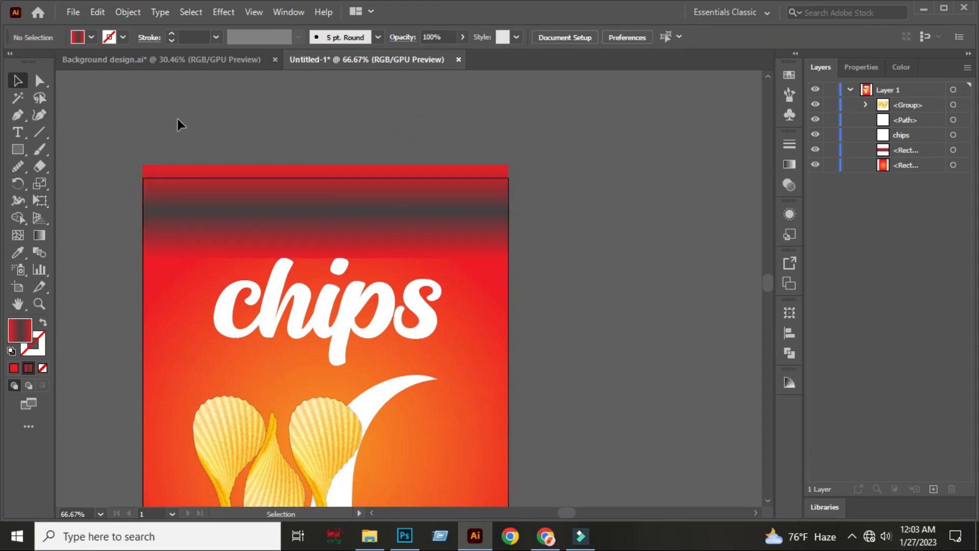
- Trim off the part of the gradient band that overhangs the artboard's top edge with the Shape Builder
drag(108, 166, 521, 382)
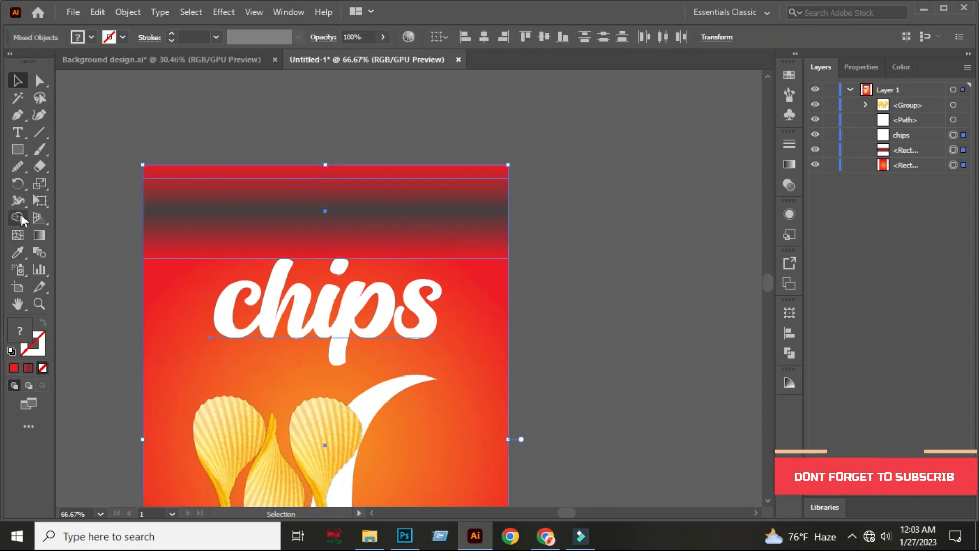
click(19, 220)
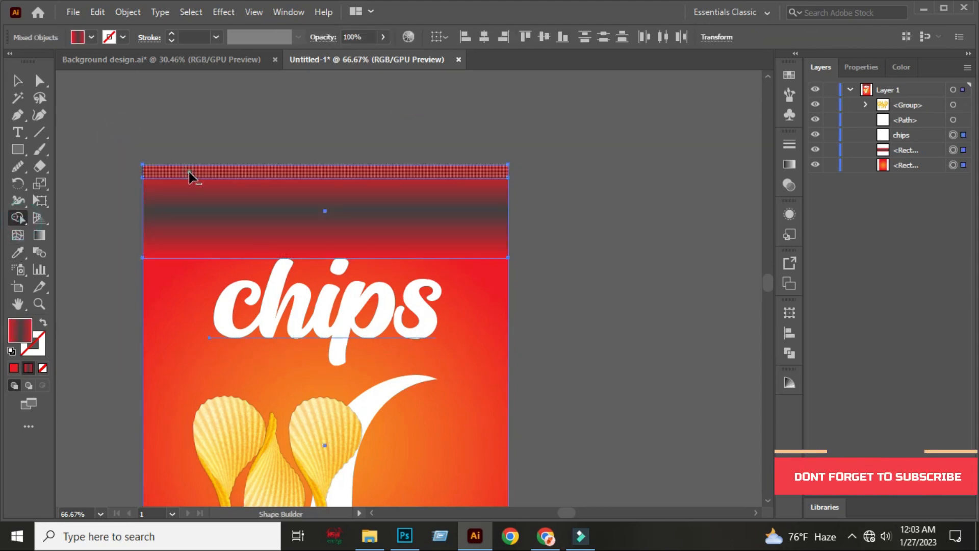
alt+click(189, 172)
click(17, 80)
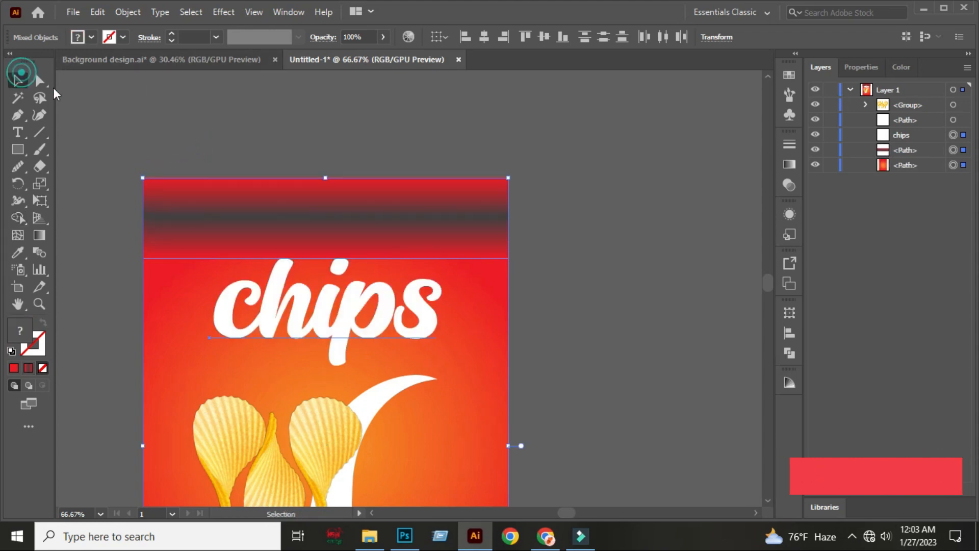
click(258, 115)
- Duplicate the gradient band straight down over the chip images and rotate the copy 180°
scroll(259, 114, down, 2)
scroll(342, 153, up, 1)
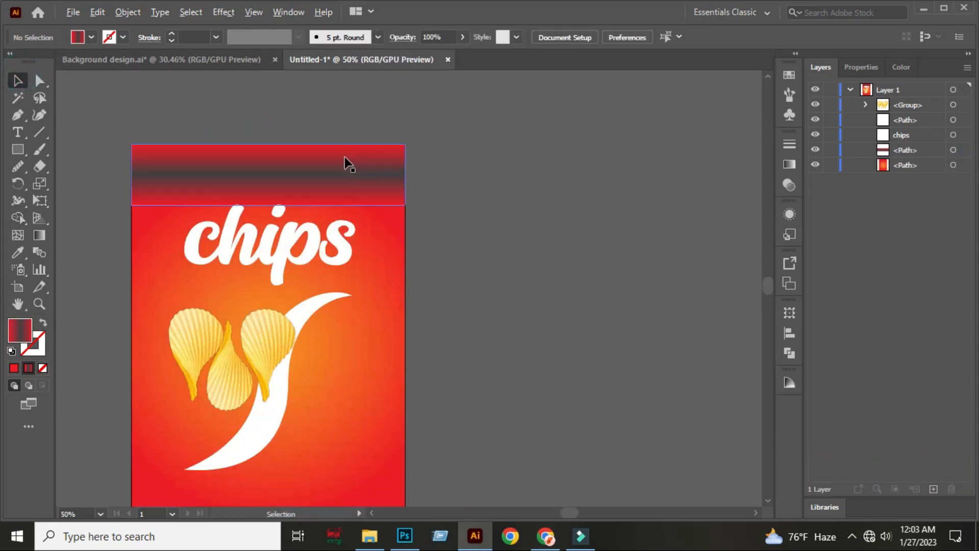
drag(362, 163, 365, 380)
scroll(515, 253, down, 3)
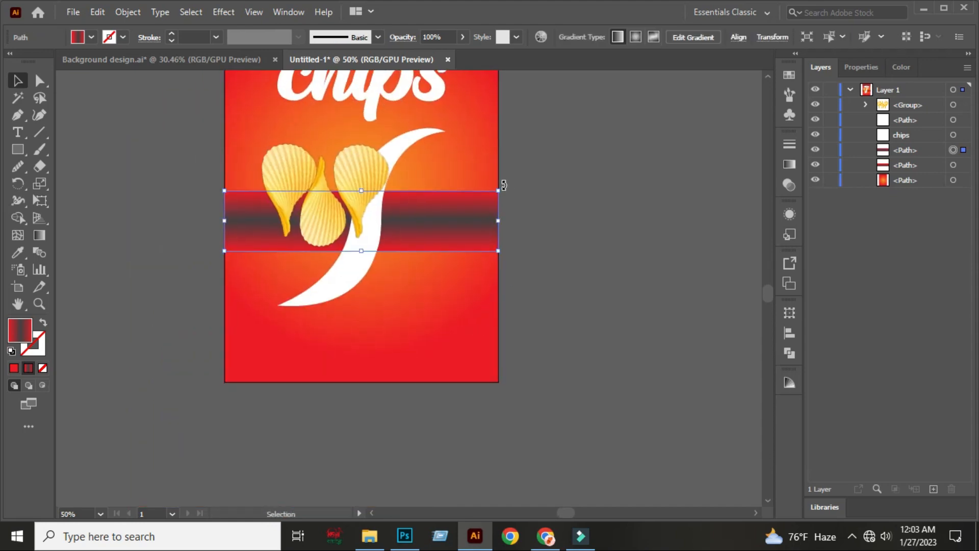
drag(500, 187, 207, 245)
- Align the copied gradient band to the bottom edge of the artboard
click(788, 332)
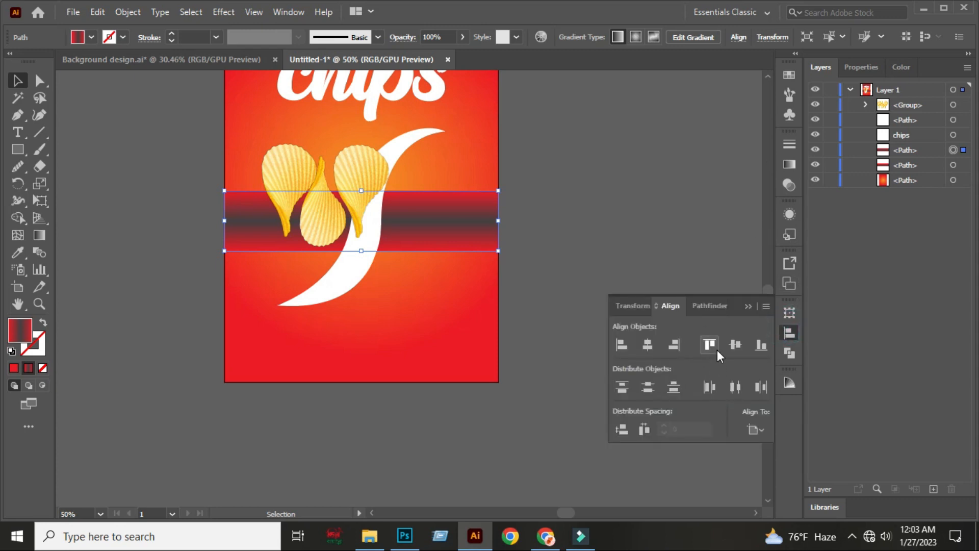
click(761, 345)
click(748, 305)
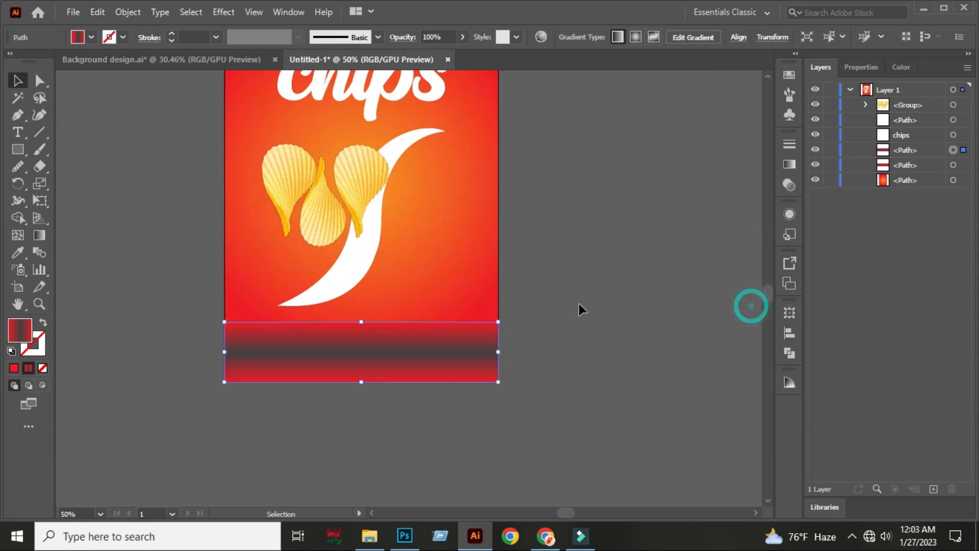
click(567, 200)
- Select all the package artwork and group it
drag(567, 219, 550, 308)
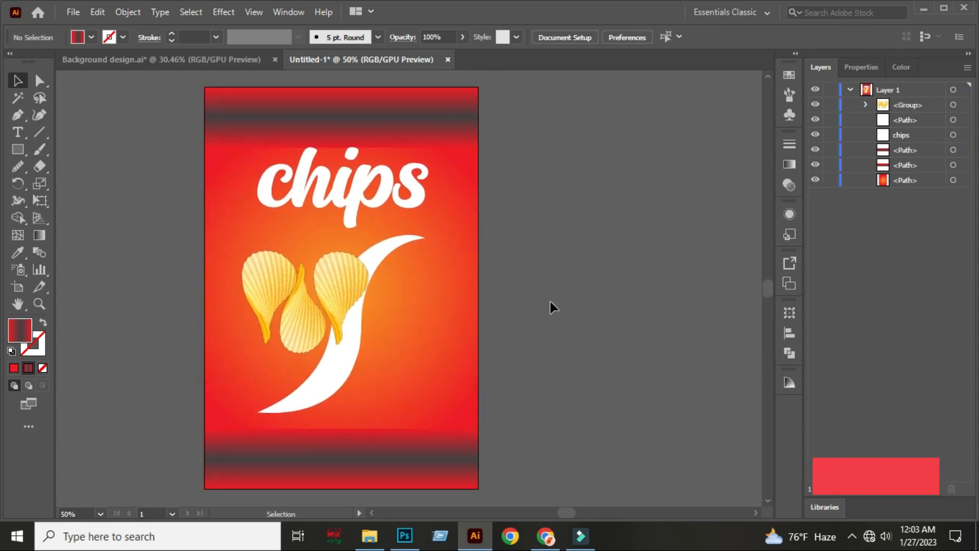
scroll(544, 295, down, 1)
drag(572, 265, 534, 257)
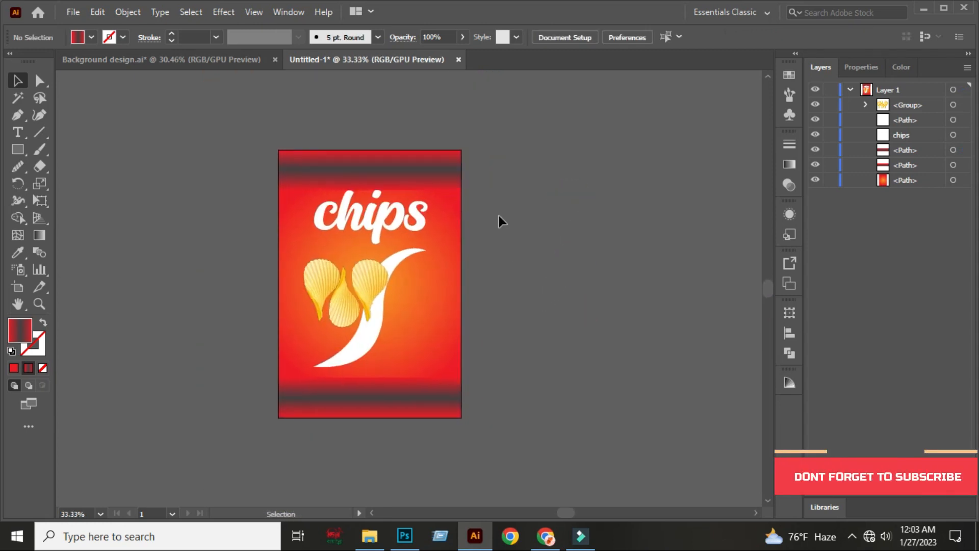
drag(281, 243, 567, 423)
key(a)
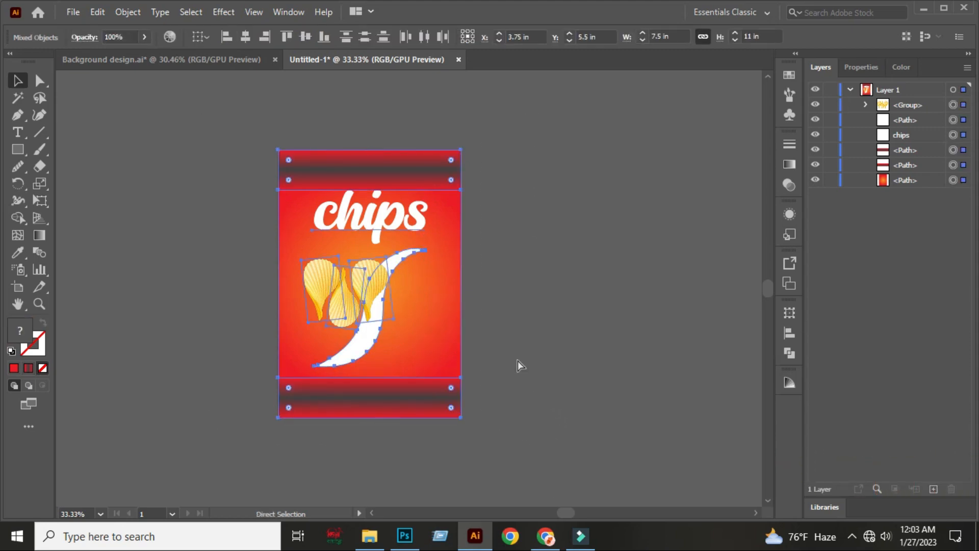
right_click(448, 324)
click(486, 200)
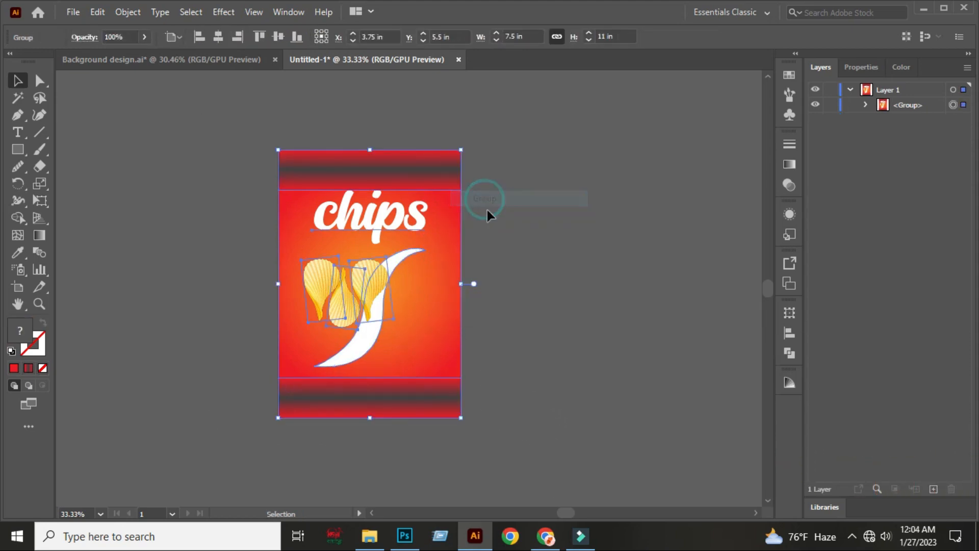
click(515, 218)
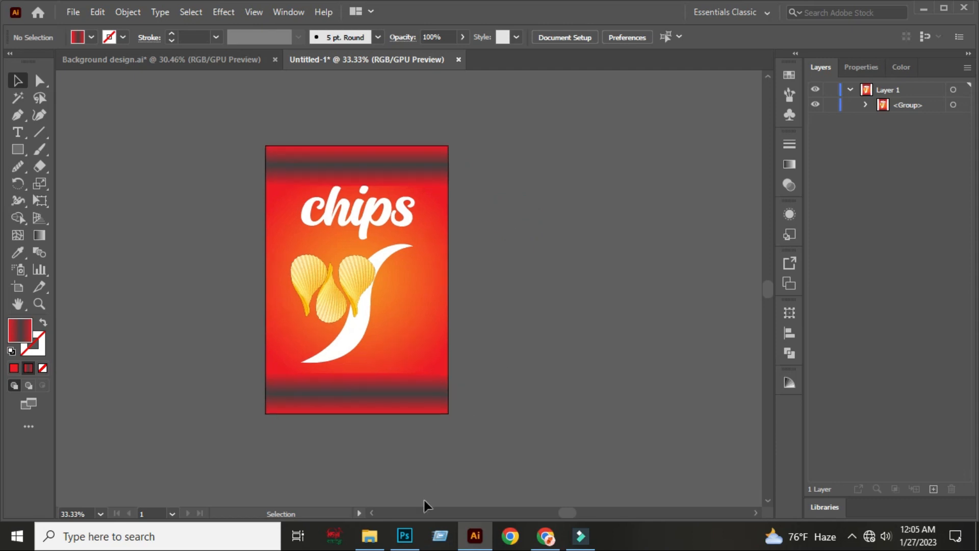
- Switch to Photoshop and open the bag mockup's "Place Your Design Here" smart object for editing
click(404, 535)
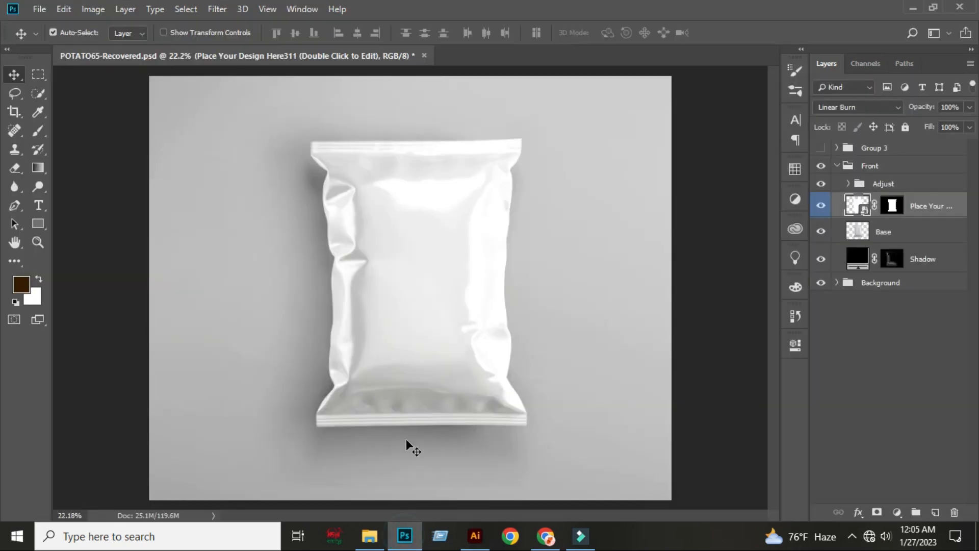
double_click(859, 207)
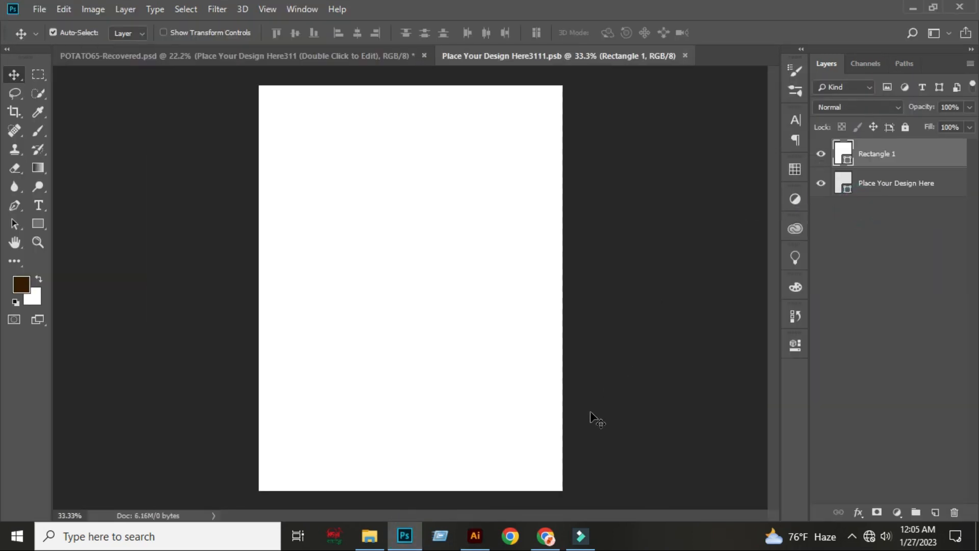
- Bring the grouped artwork from Illustrator into the smart object's document in Photoshop and place it scaled to 236.30% by 214.14%, covering the canvas
click(475, 535)
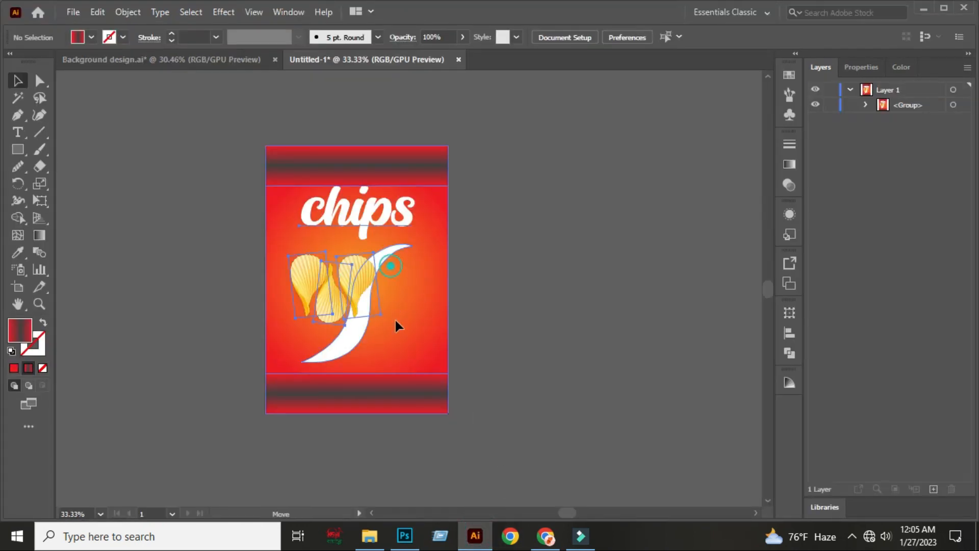
drag(396, 325, 322, 152)
drag(386, 274, 562, 490)
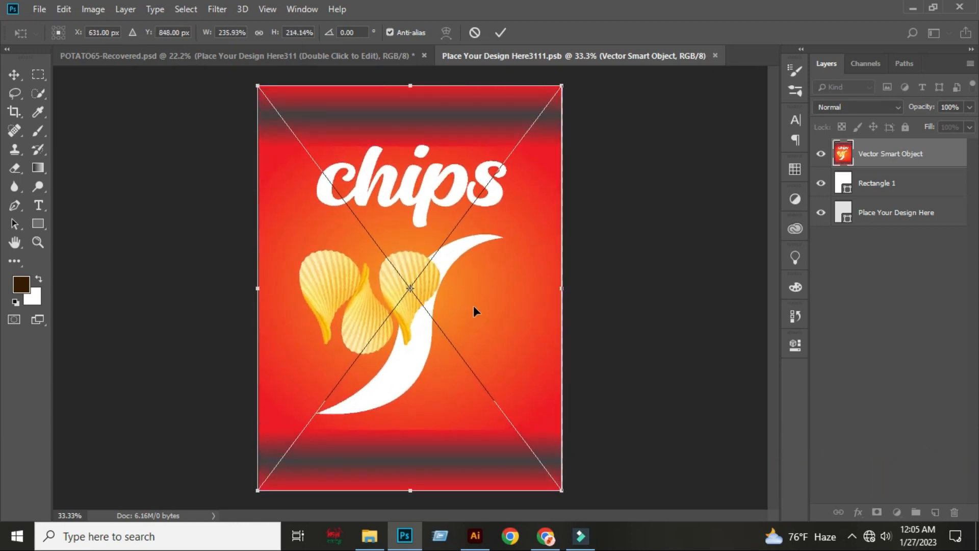
drag(567, 290, 569, 288)
click(22, 77)
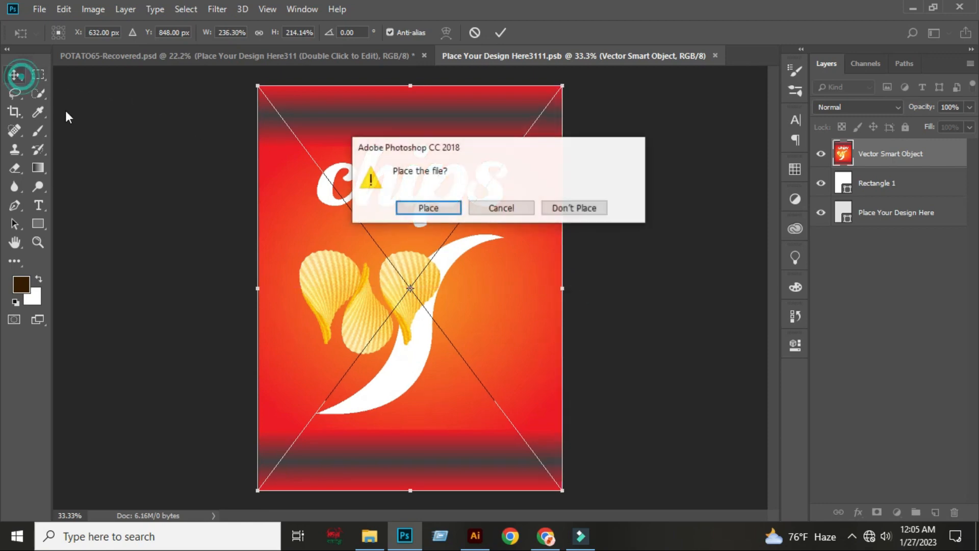
click(431, 209)
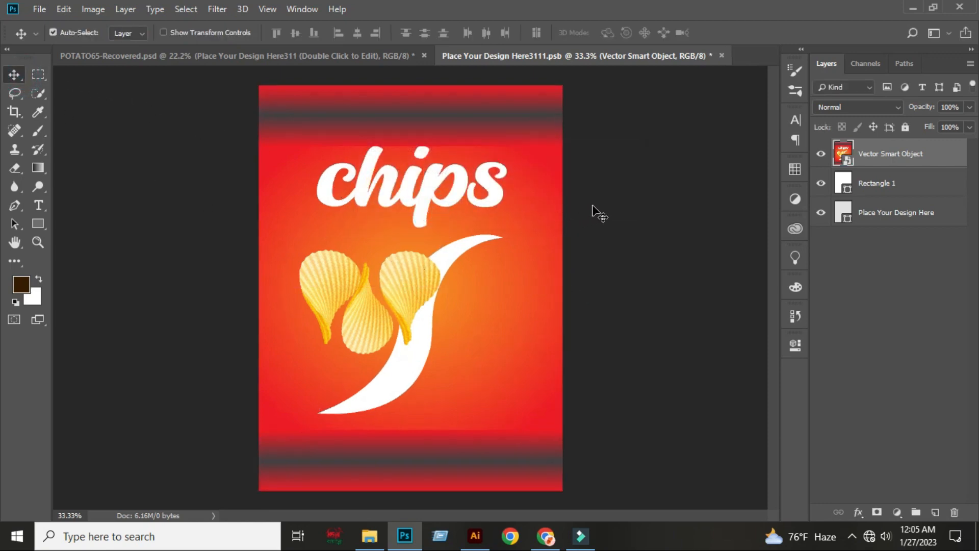
- Save the smart object's contents and view the design on the bag in the POTATO65-Recovered.psd mockup
key(ctrl+s)
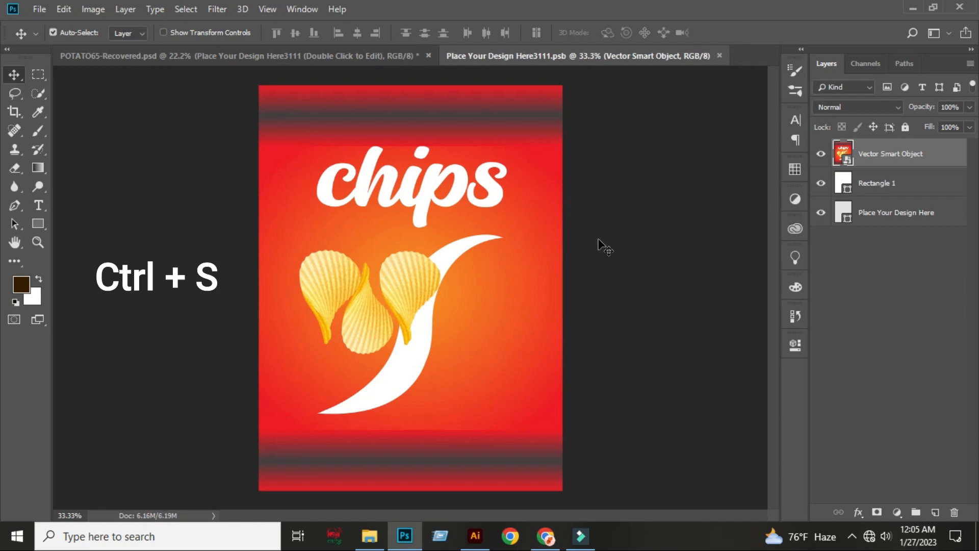
click(306, 57)
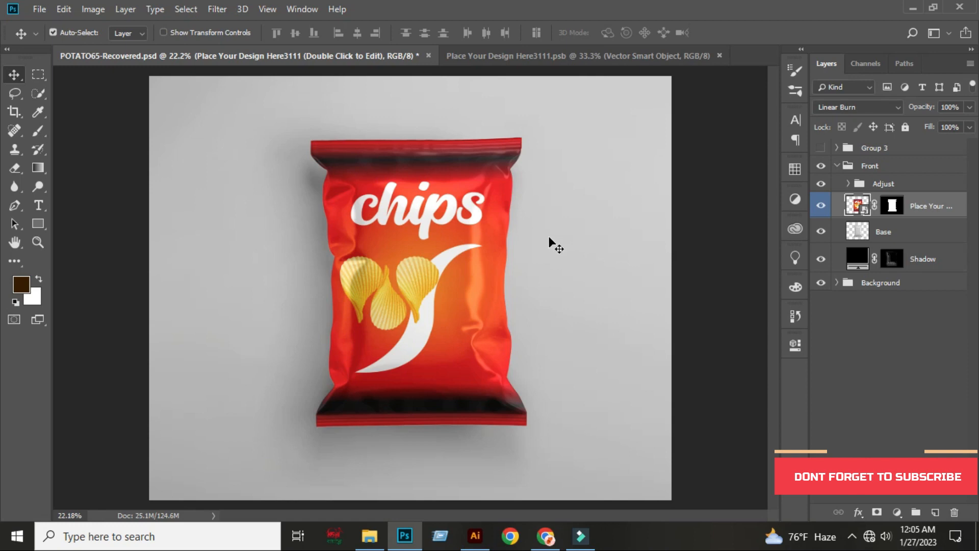
key(z)
mouse_move(556, 240)
mouse_down()
mouse_move(575, 247)
mouse_move(564, 245)
mouse_up()
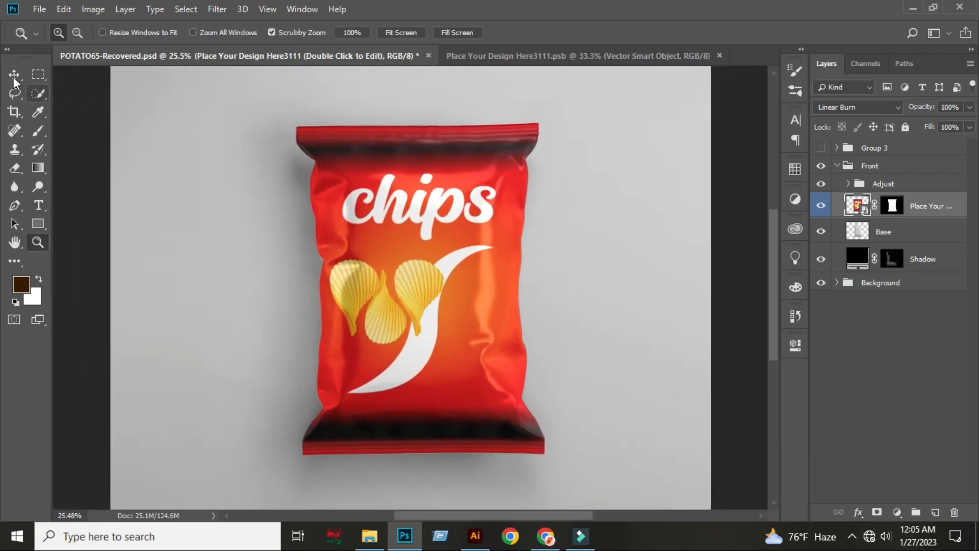
click(14, 75)
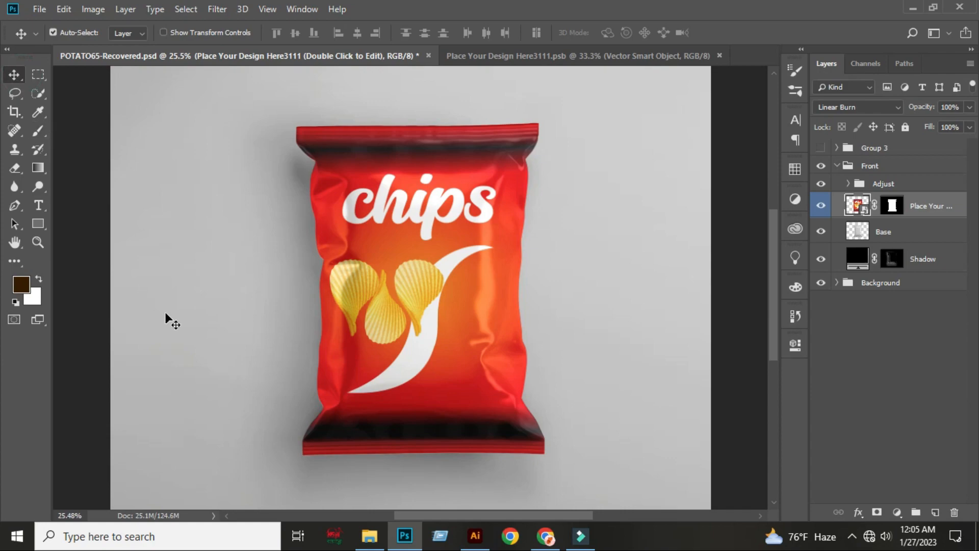